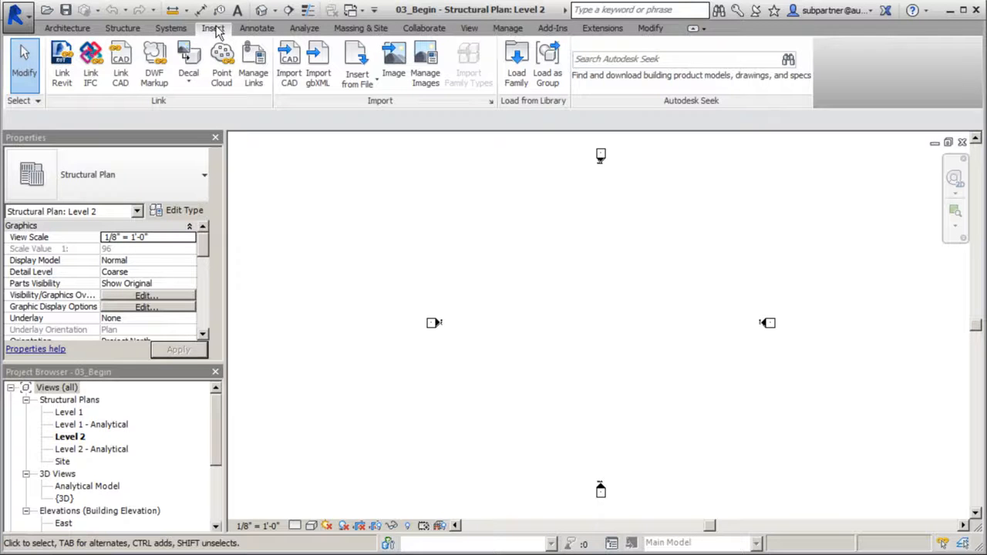
# Step: Link the Revit model 02_End into the project with Auto - Center to Center positioning
pyautogui.click(60, 73)
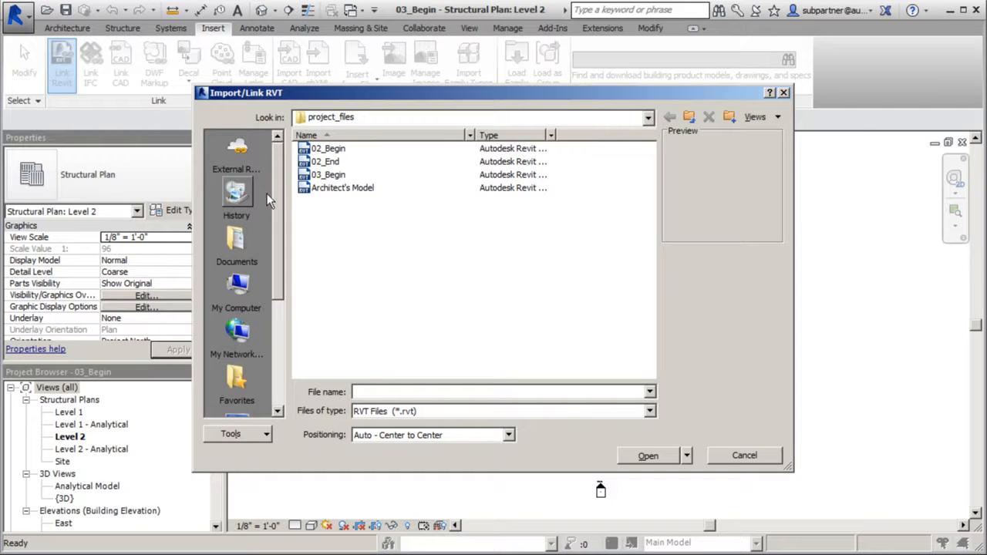
pyautogui.click(320, 189)
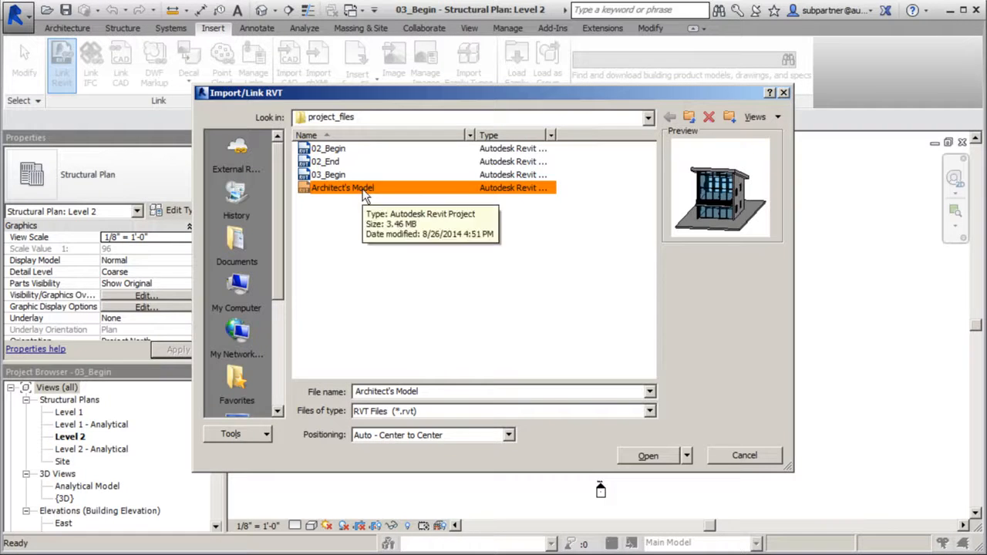
pyautogui.click(330, 163)
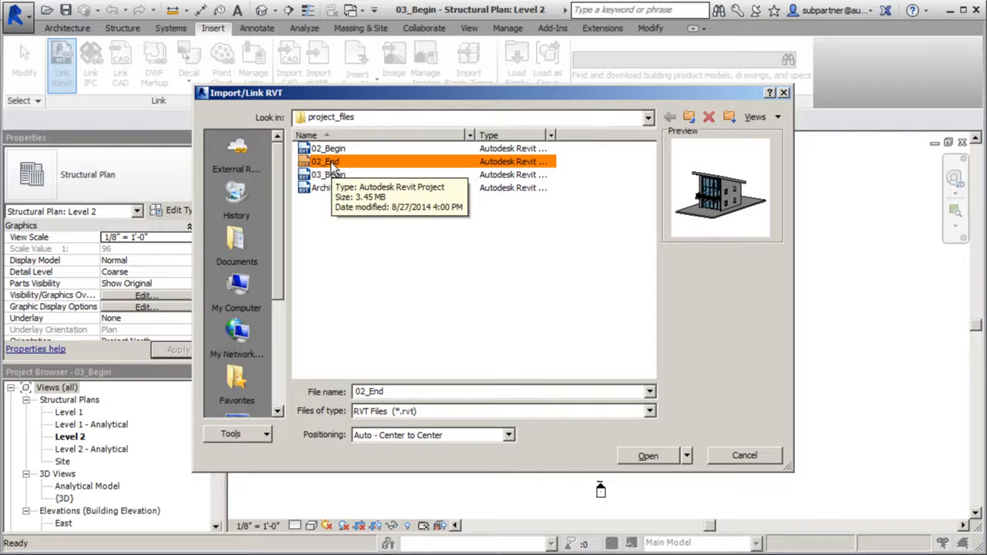
pyautogui.click(645, 454)
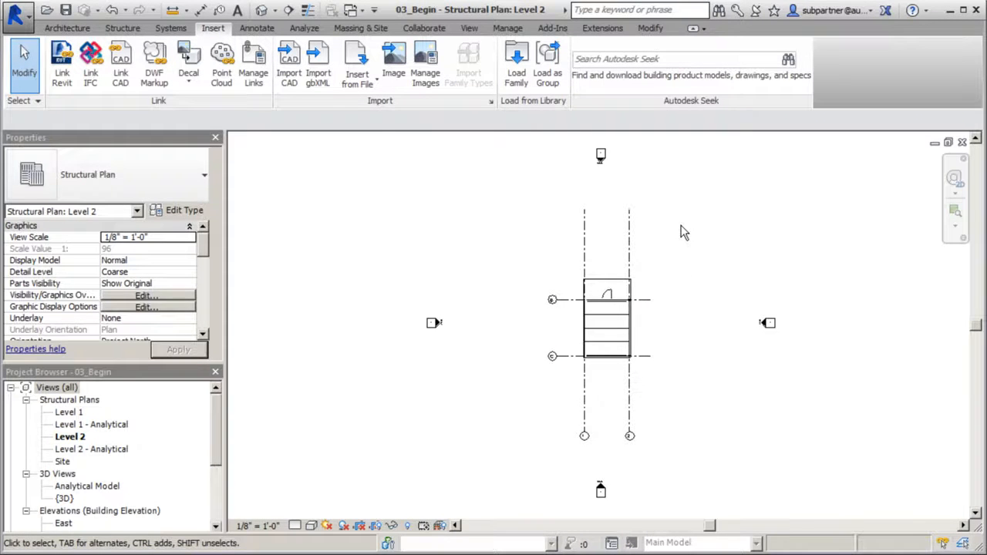
# Step: Examine the linked structural frame and its analytical lines from several angles in the default 3D view
pyautogui.click(262, 9)
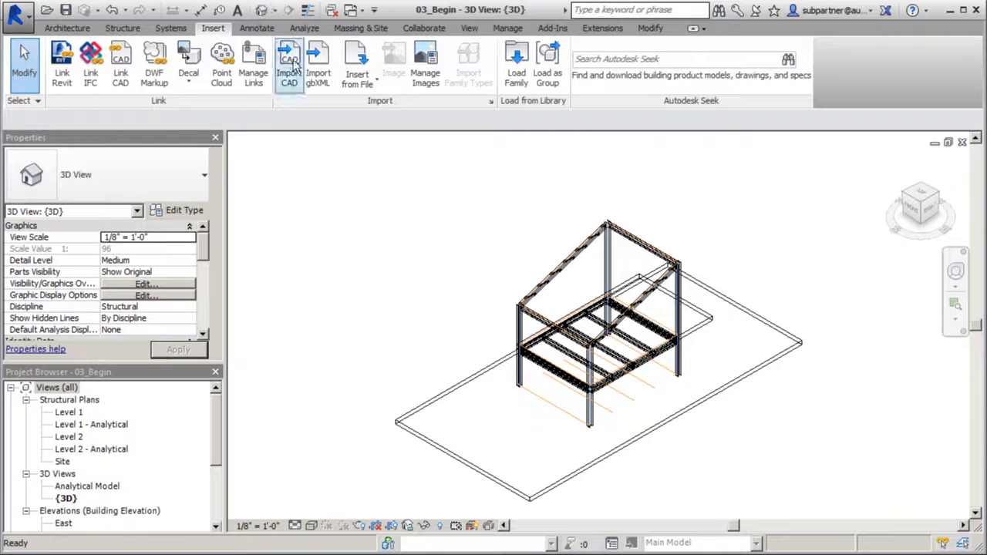
pyautogui.scroll(-2, 580, 299)
pyautogui.keyDown('shift'); pyautogui.moveTo(686, 270); pyautogui.dragTo(542, 249, button='middle'); pyautogui.keyUp('shift')
pyautogui.scroll(4, 629, 370)
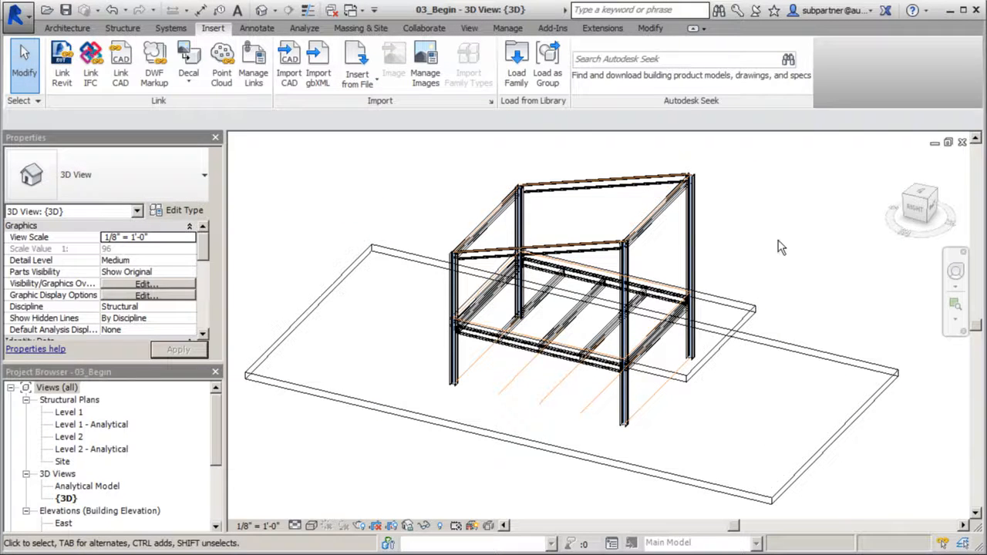
pyautogui.keyDown('shift'); pyautogui.moveTo(779, 247); pyautogui.dragTo(775, 181, button='middle'); pyautogui.keyUp('shift')
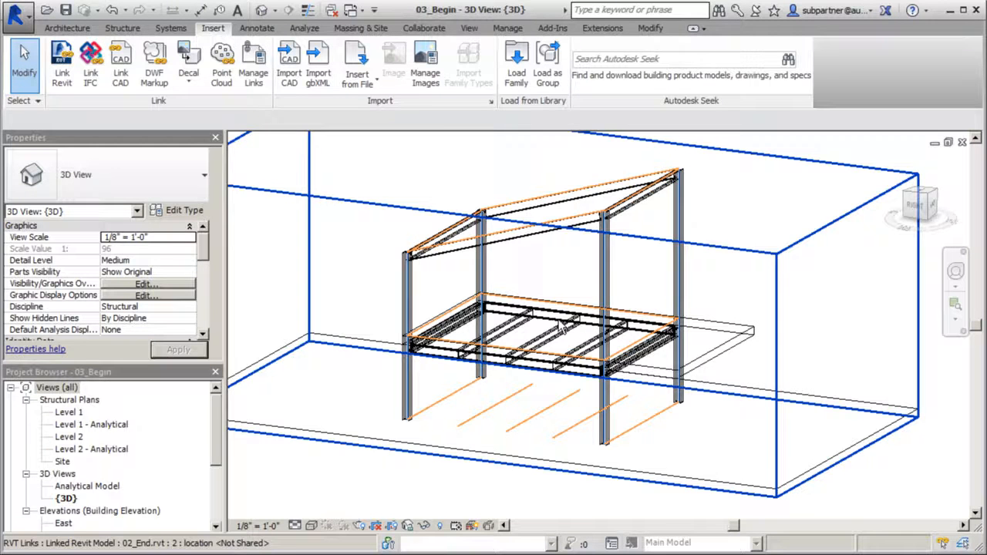
pyautogui.scroll(-2, 557, 339)
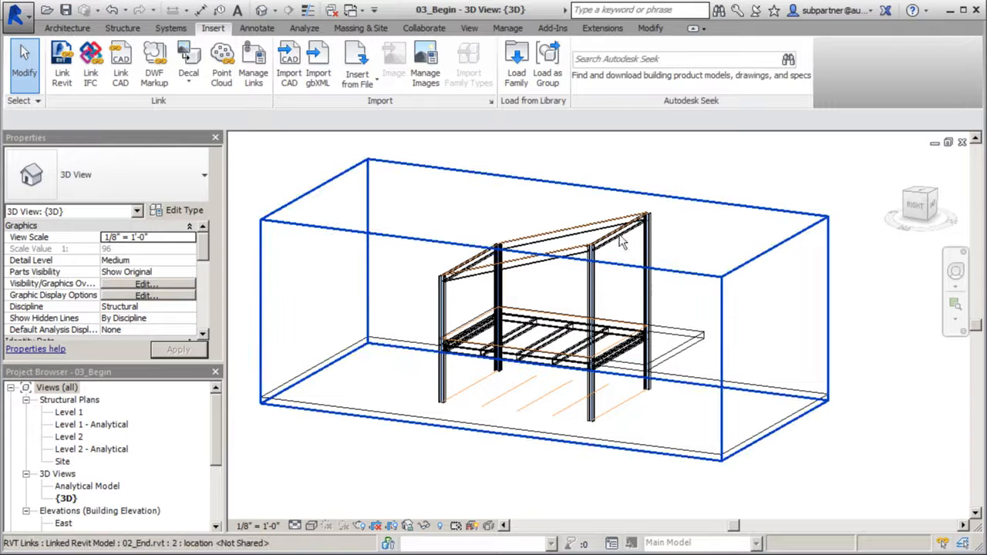
pyautogui.scroll(1, 577, 243)
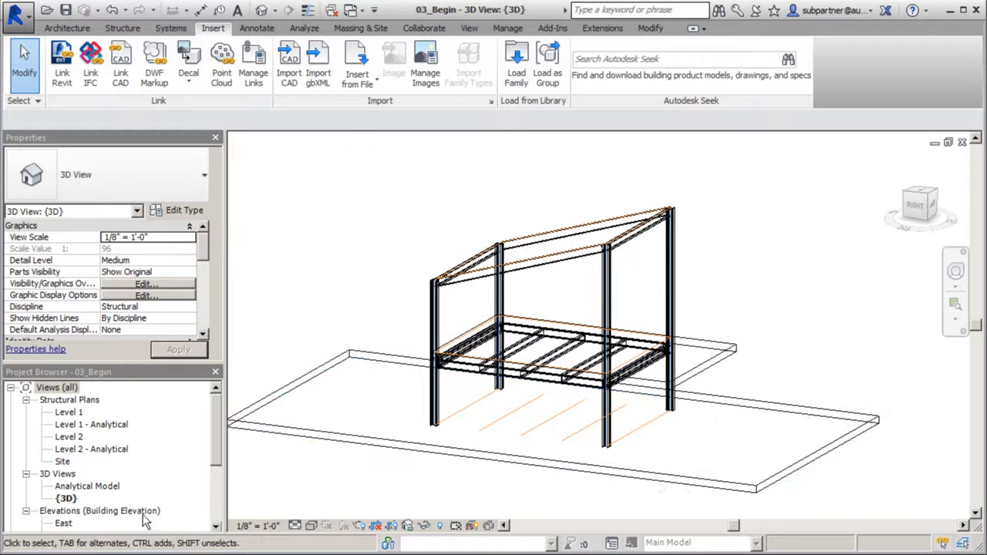
# Step: Delete the linked 02_End model from the Analytical Model view and remove its link from the project
pyautogui.doubleClick(87, 487)
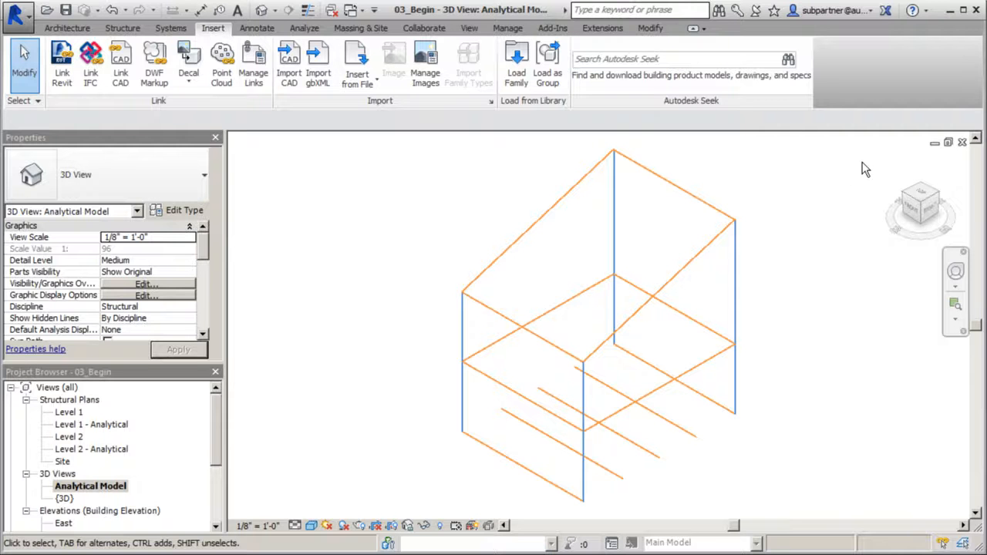
pyautogui.click(736, 227)
pyautogui.click(429, 84)
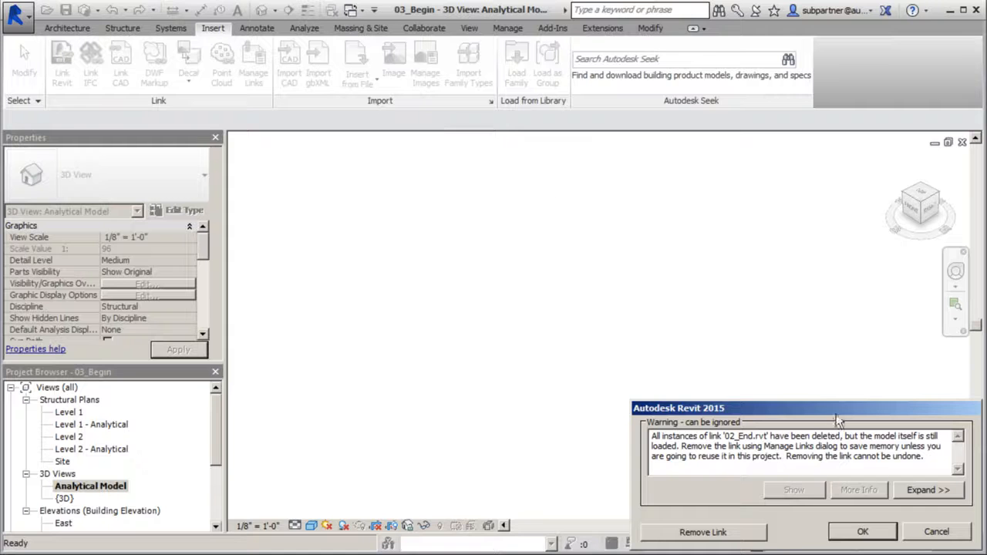
pyautogui.click(749, 534)
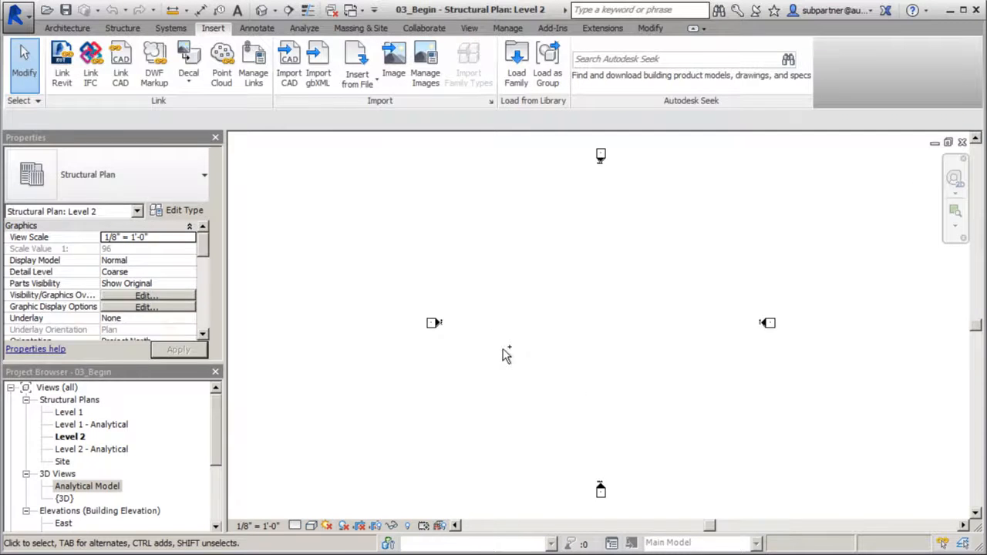
# Step: Close the project's Analytical Model view and switch to the 3D view of Architect's Model
pyautogui.hotkey('ctrl', 'Tab')
pyautogui.hotkey('ctrl', 'Tab')
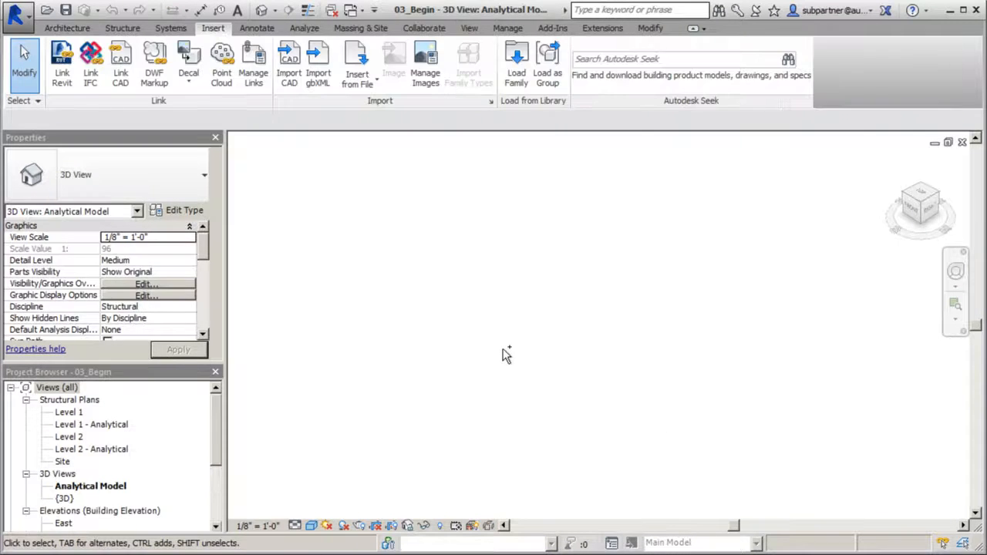
pyautogui.hotkey('ctrl', 'Tab')
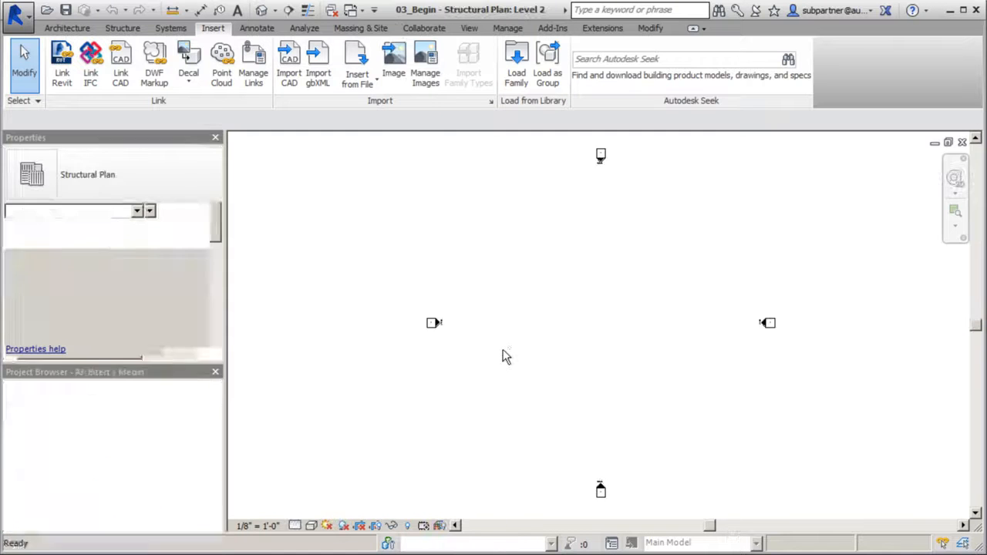
pyautogui.hotkey('ctrl', 'Tab')
pyautogui.hotkey('ctrl', 'Tab')
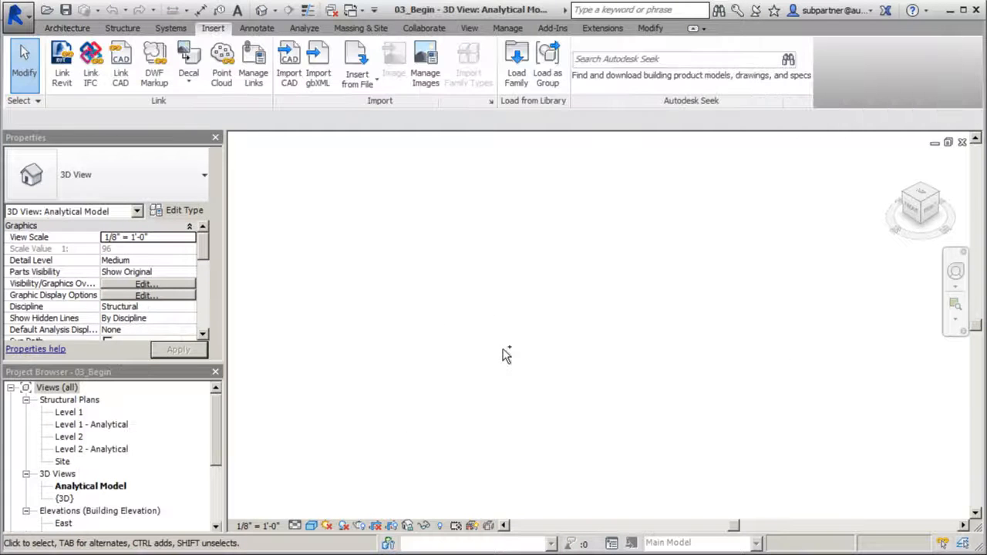
pyautogui.click(963, 143)
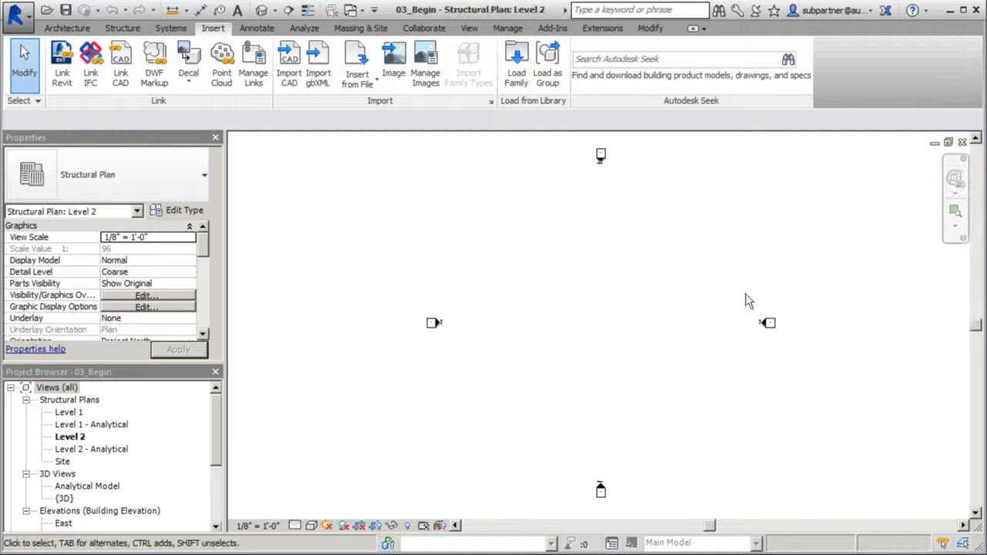
pyautogui.hotkey('ctrl', 'Tab')
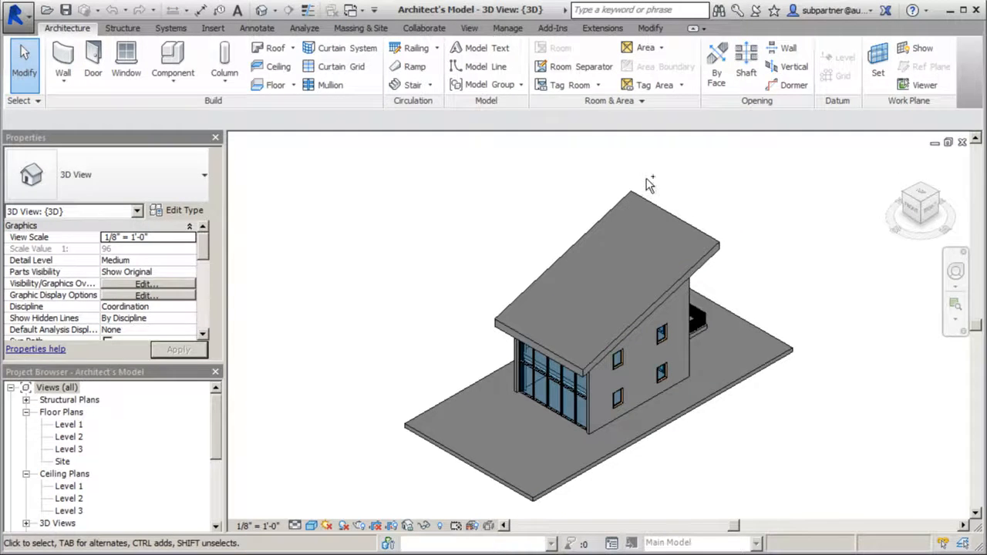
pyautogui.hotkey('ctrl', 'Tab')
# Step: Select all instances of the Generic - 8" side wall and make these walls Structural
pyautogui.scroll(-1, 574, 304)
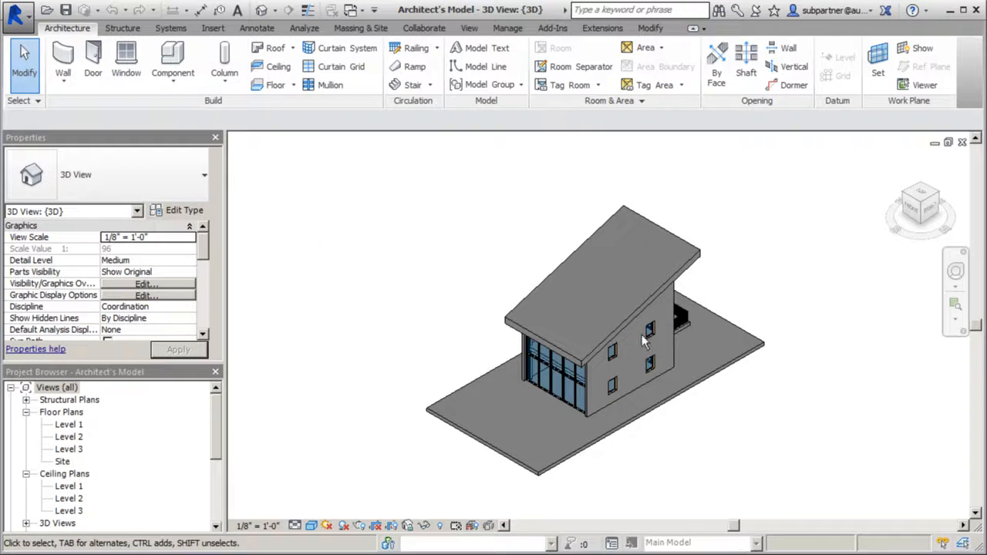
pyautogui.scroll(2, 683, 362)
pyautogui.click(671, 362)
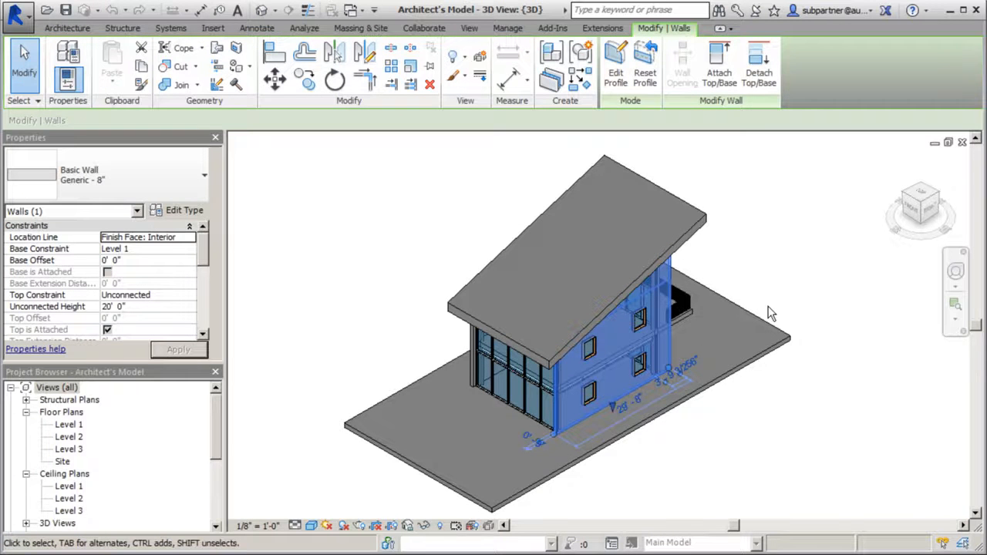
pyautogui.rightClick(748, 233)
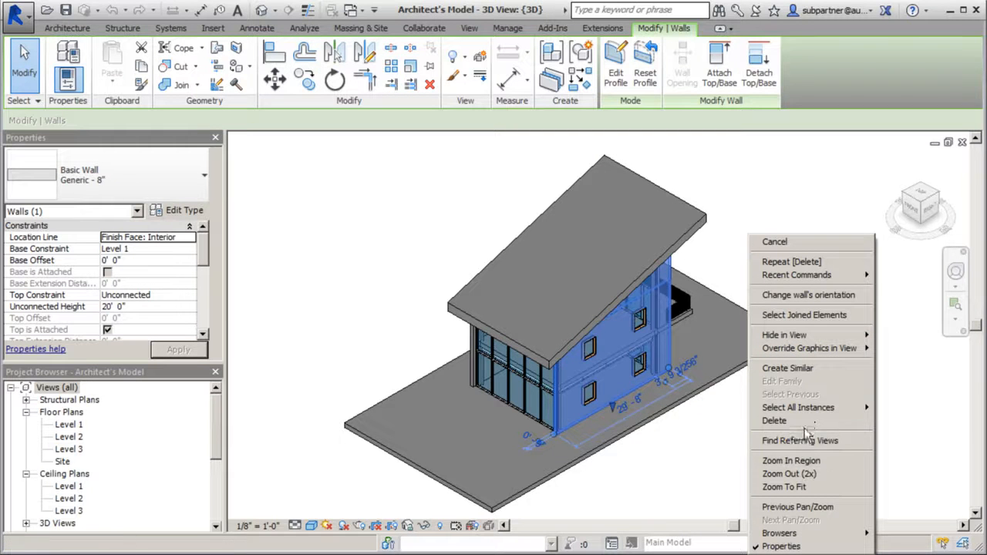
pyautogui.moveTo(809, 405)
pyautogui.click(894, 420)
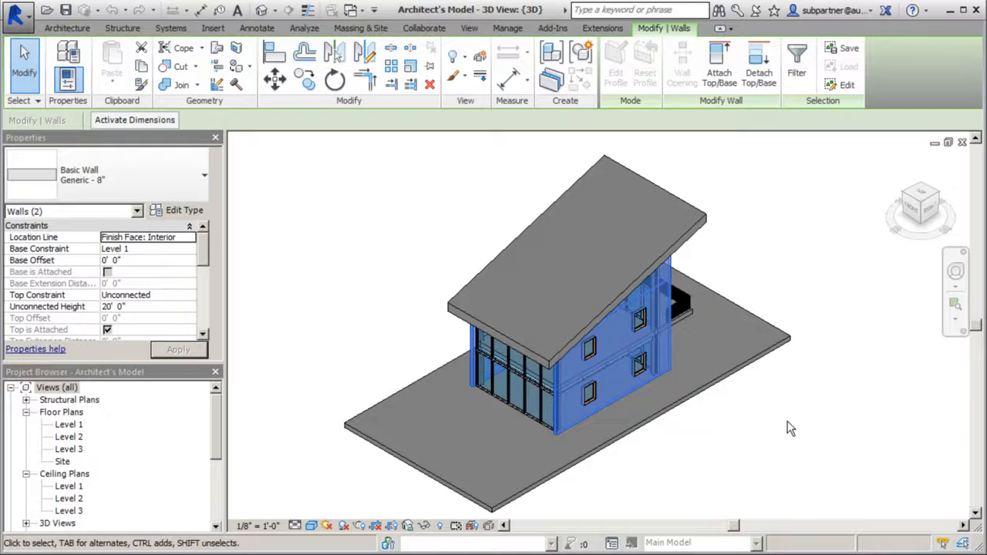
pyautogui.moveTo(208, 242); pyautogui.dragTo(205, 290)
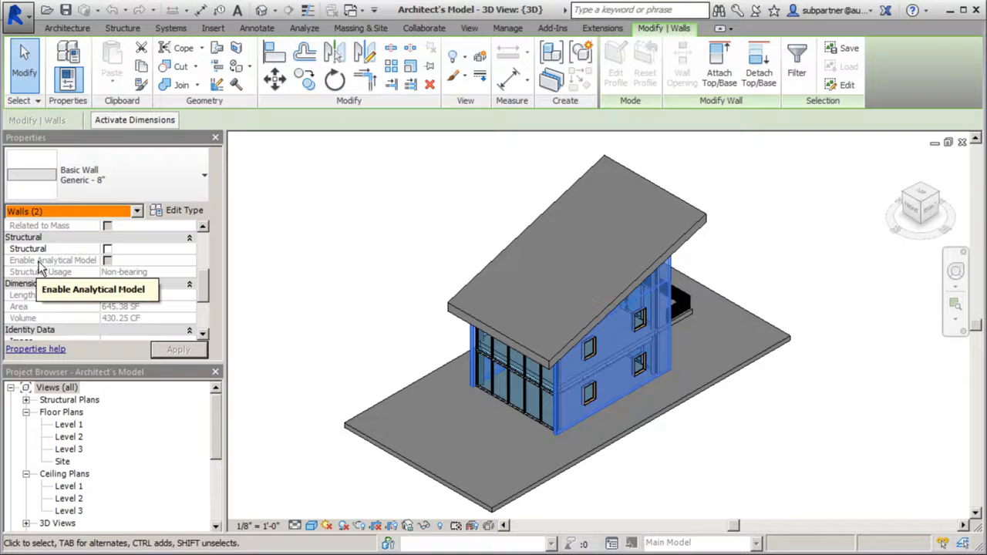
pyautogui.click(107, 249)
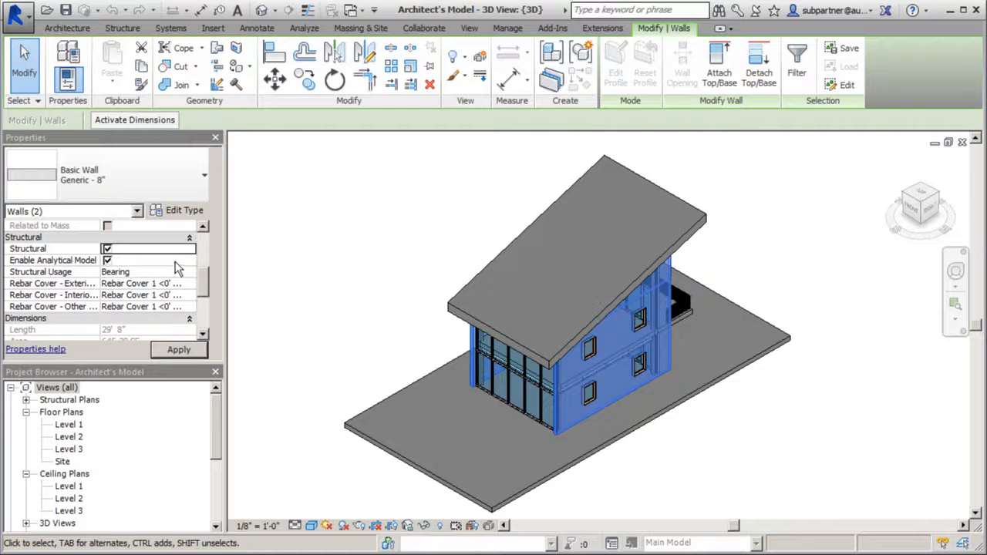
pyautogui.click(329, 259)
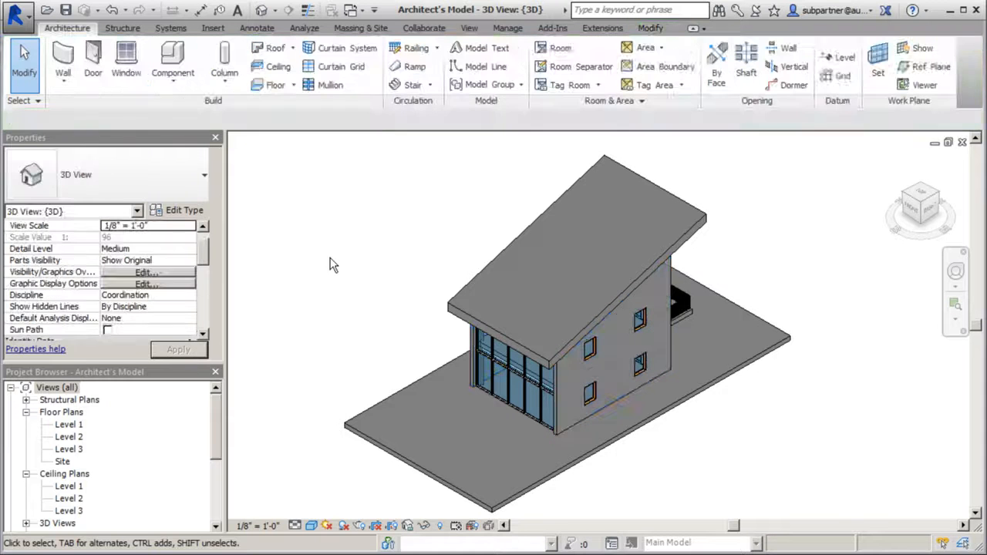
# Step: Check the structural and analytical settings of the side wall with the four windows
pyautogui.click(669, 271)
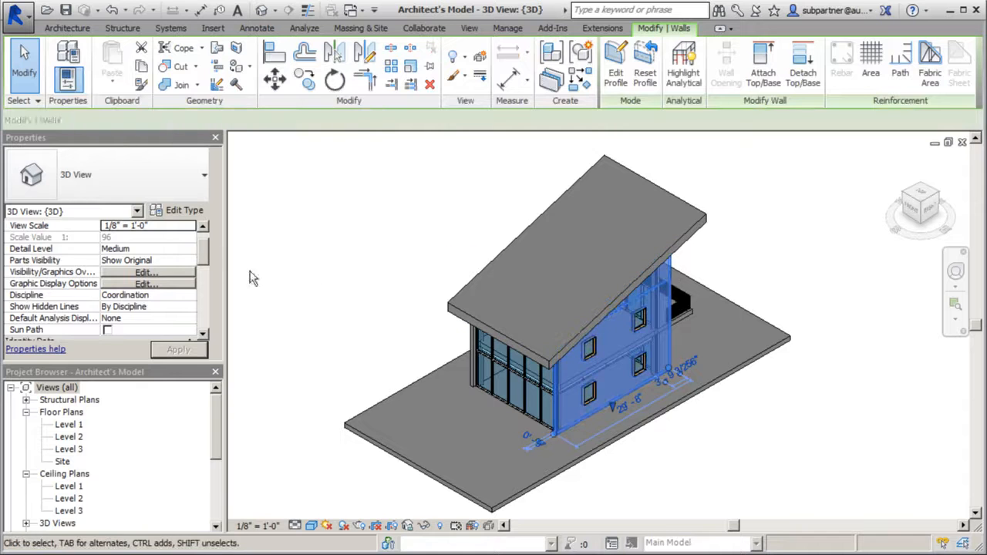
pyautogui.moveTo(202, 255); pyautogui.dragTo(149, 282)
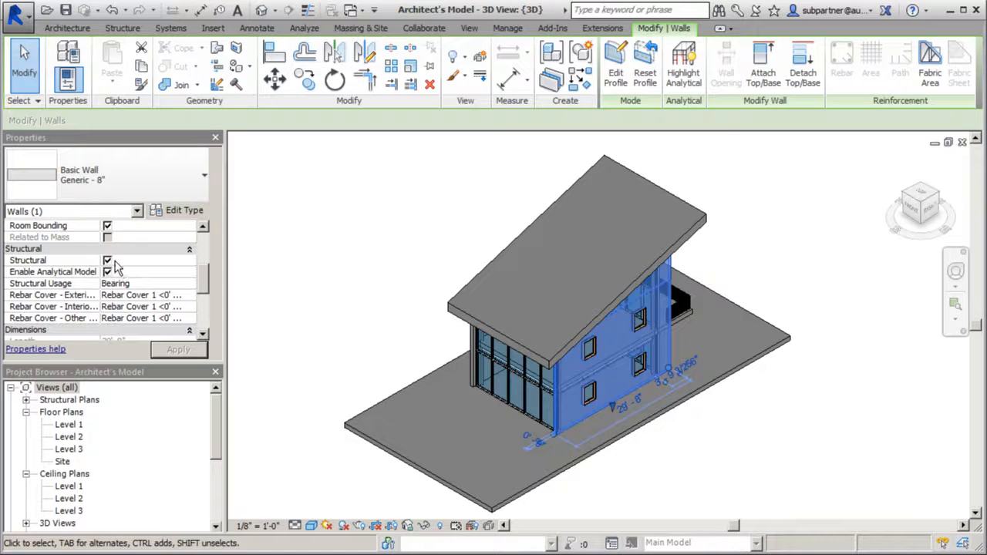
pyautogui.click(305, 221)
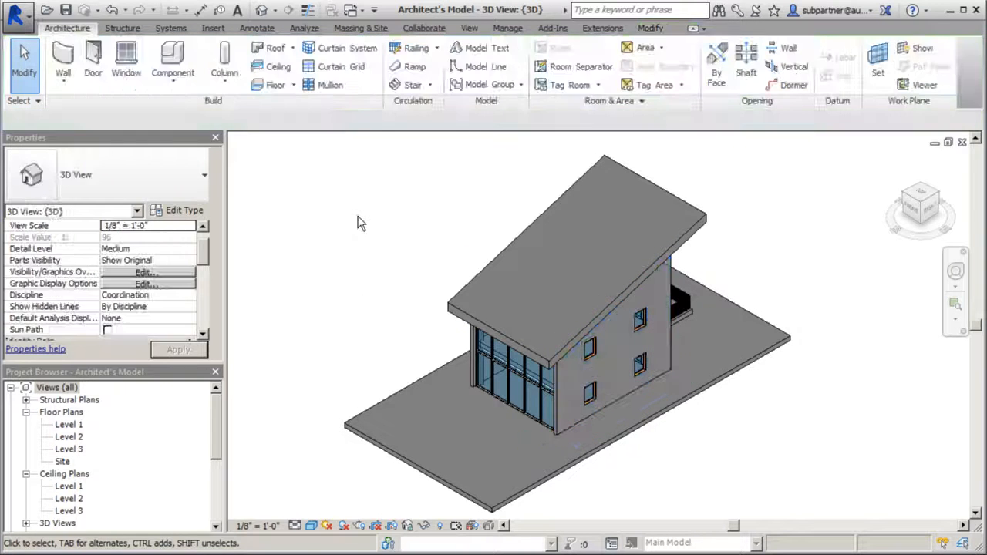
# Step: Make the Generic - 12" ground floor slab Structural
pyautogui.click(367, 405)
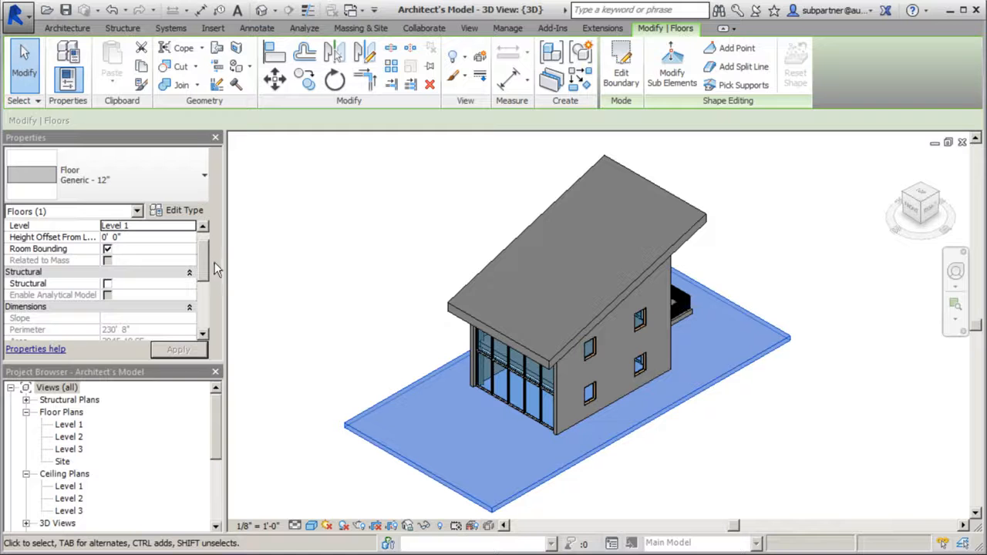
pyautogui.moveTo(203, 260)
pyautogui.mouseDown()
pyautogui.moveTo(202, 328)
pyautogui.moveTo(202, 250)
pyautogui.mouseUp()
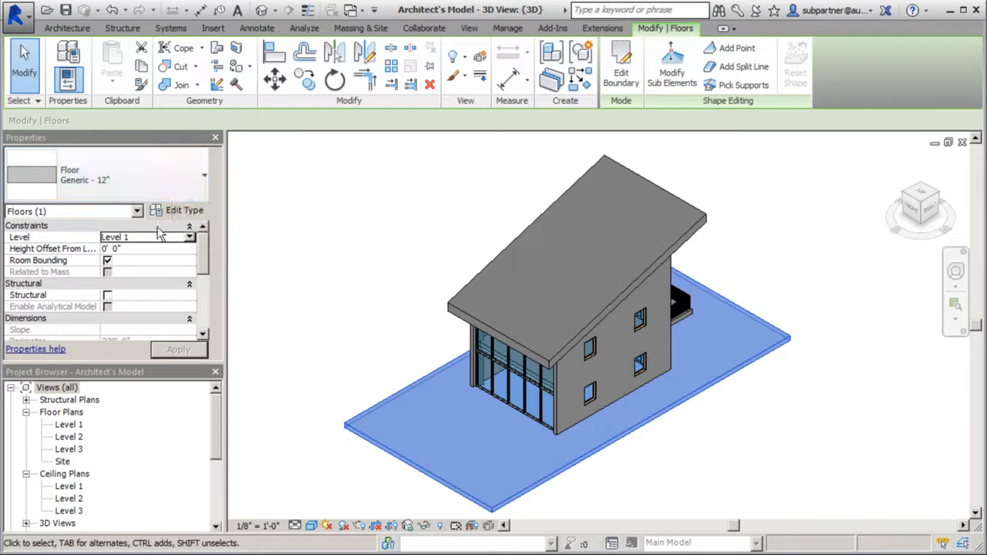
pyautogui.click(107, 295)
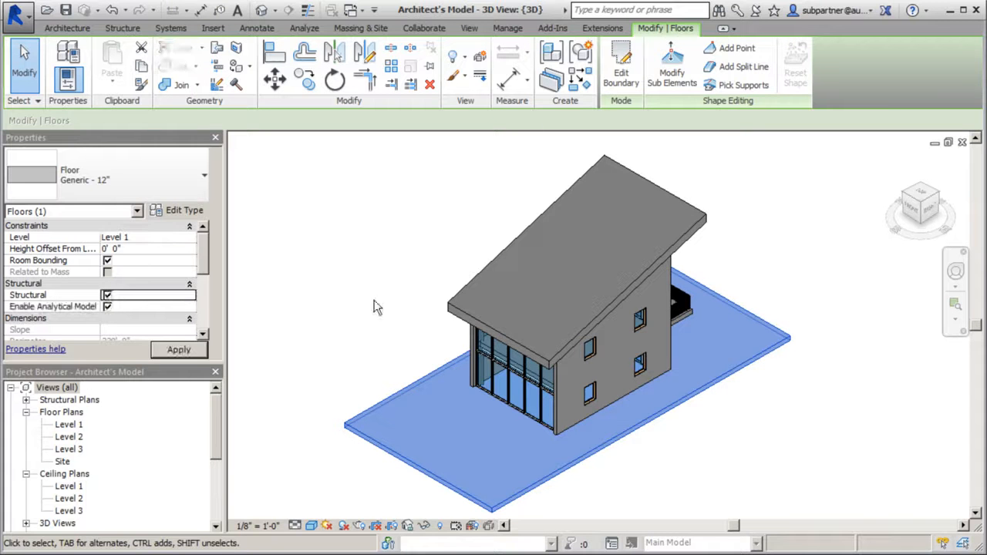
pyautogui.click(291, 272)
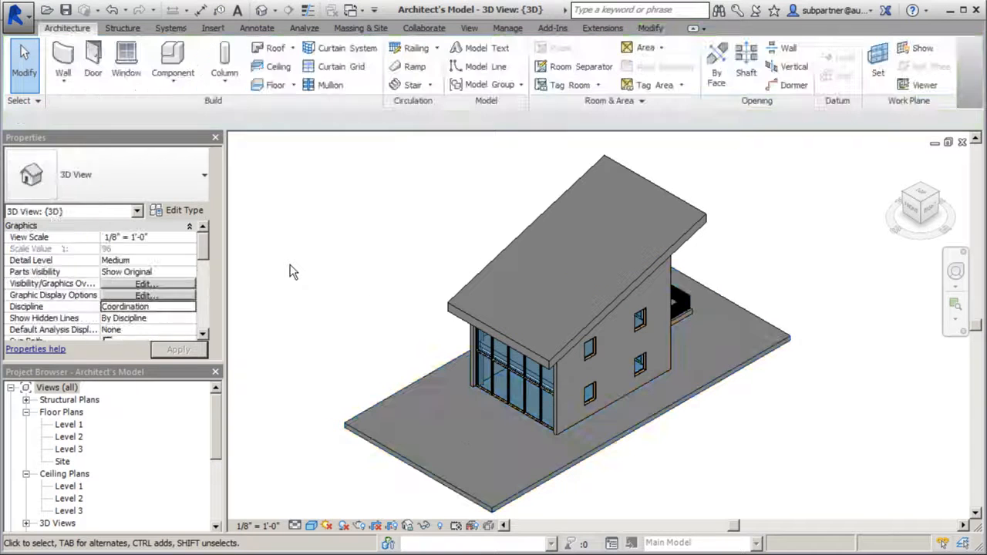
# Step: Assign the Concrete, Lightweight material to the structure layer of the ground floor slab's Generic - 12" type
pyautogui.click(371, 407)
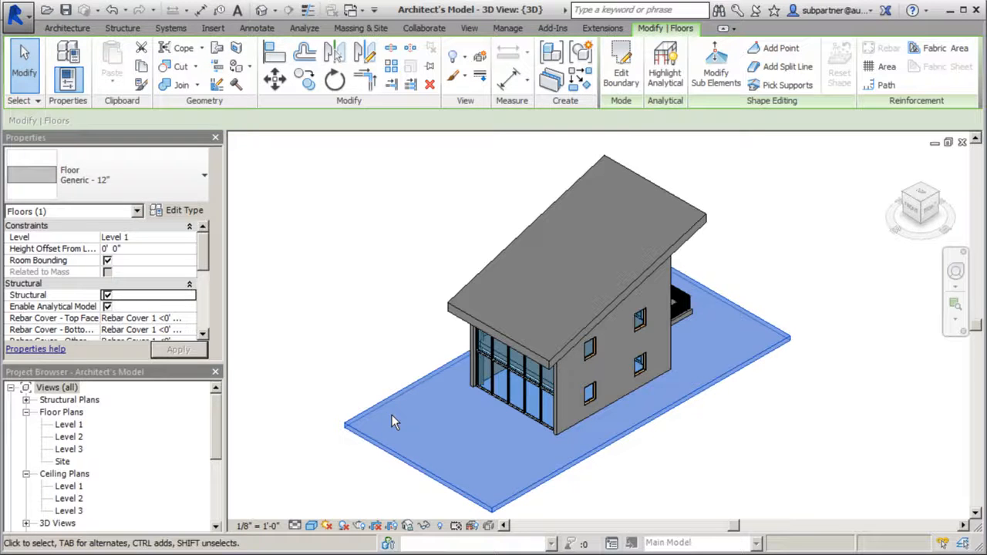
pyautogui.click(189, 211)
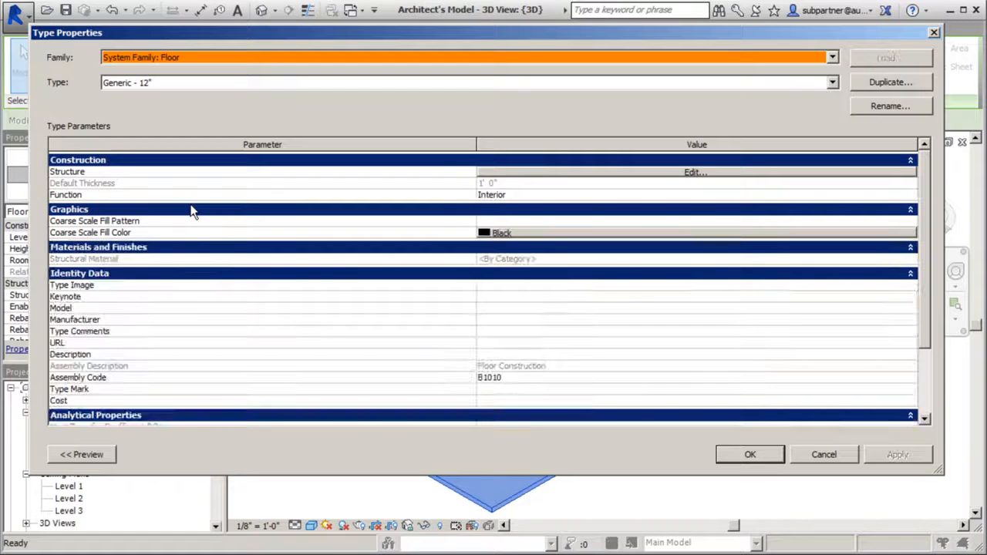
pyautogui.click(693, 172)
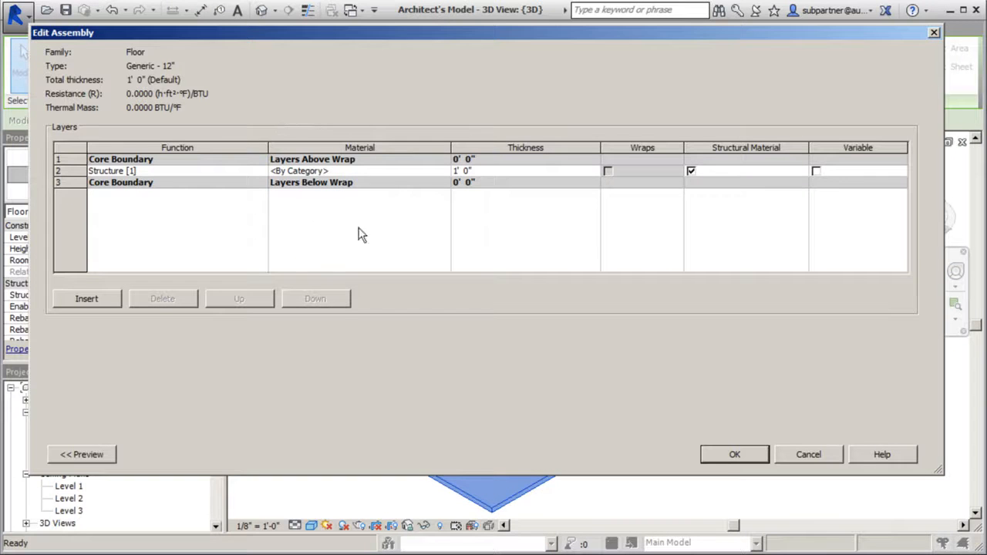
pyautogui.click(390, 171)
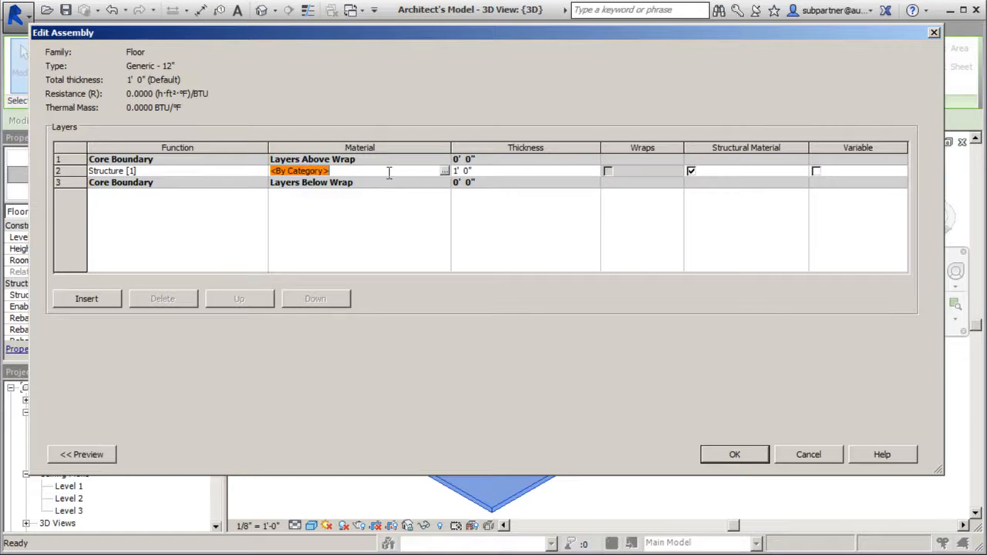
pyautogui.click(444, 172)
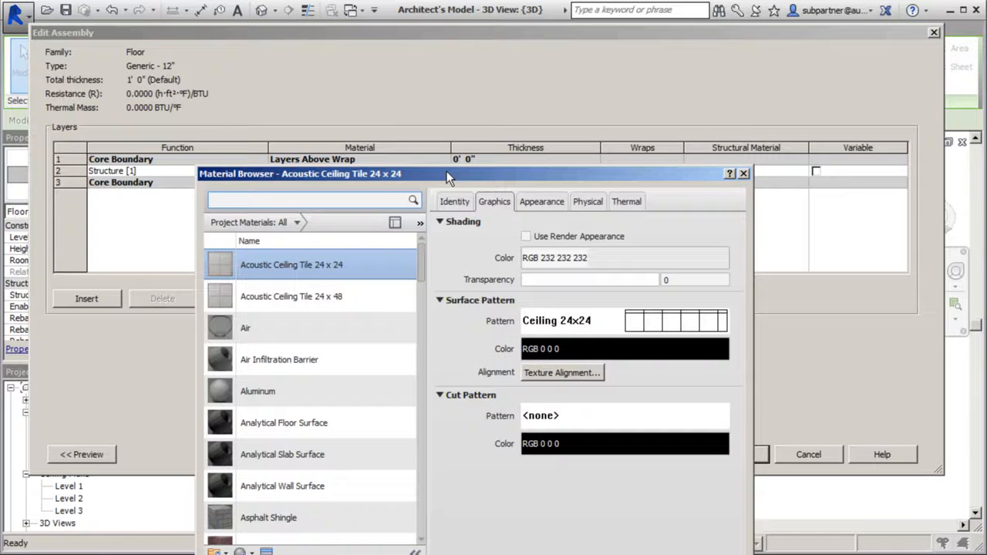
pyautogui.moveTo(446, 171); pyautogui.dragTo(460, 58)
pyautogui.moveTo(435, 149); pyautogui.dragTo(433, 206)
pyautogui.click(390, 88)
pyautogui.write('concrete')
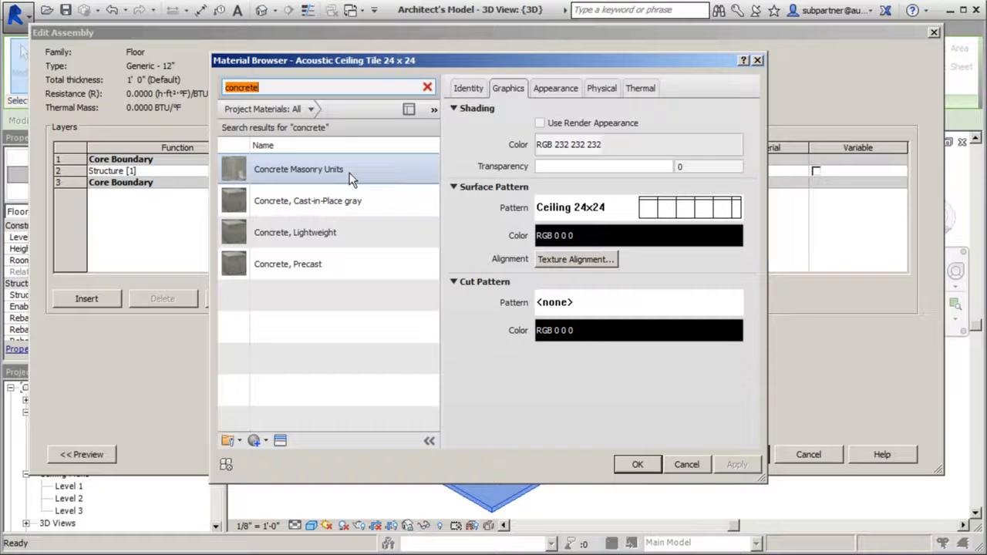
pyautogui.click(284, 239)
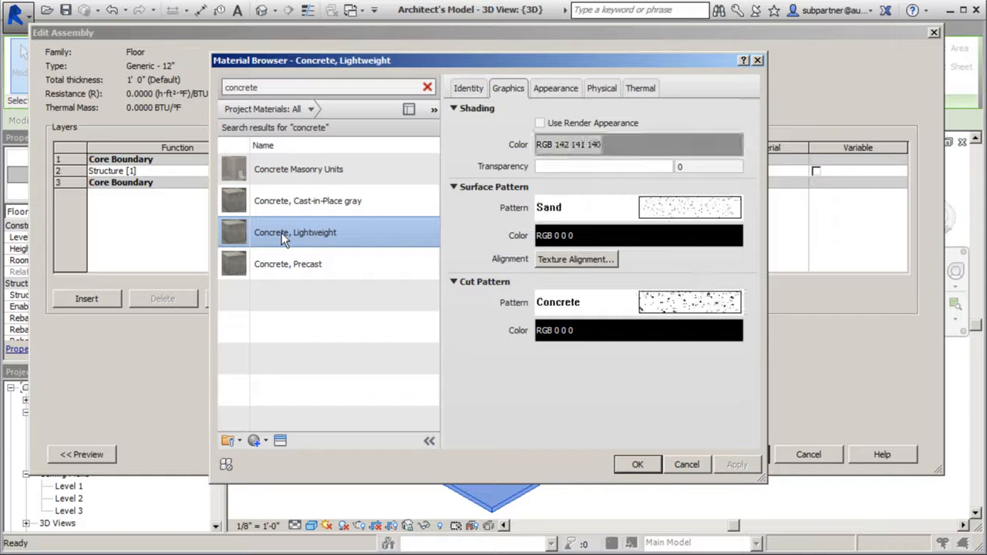
pyautogui.click(637, 465)
# Step: Inspect the physical concrete properties of the slab's lightweight concrete material, and apply the floor type changes
pyautogui.click(422, 176)
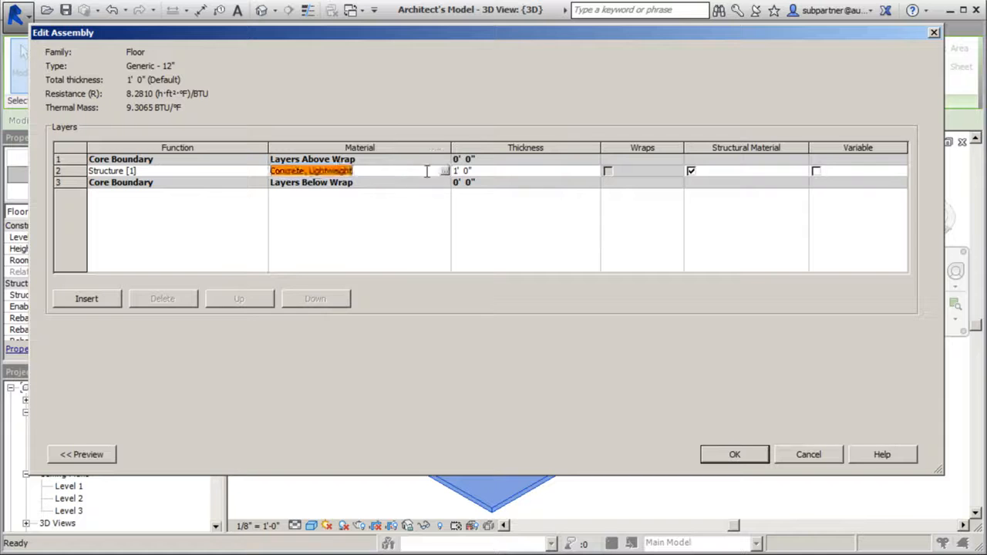
pyautogui.click(445, 170)
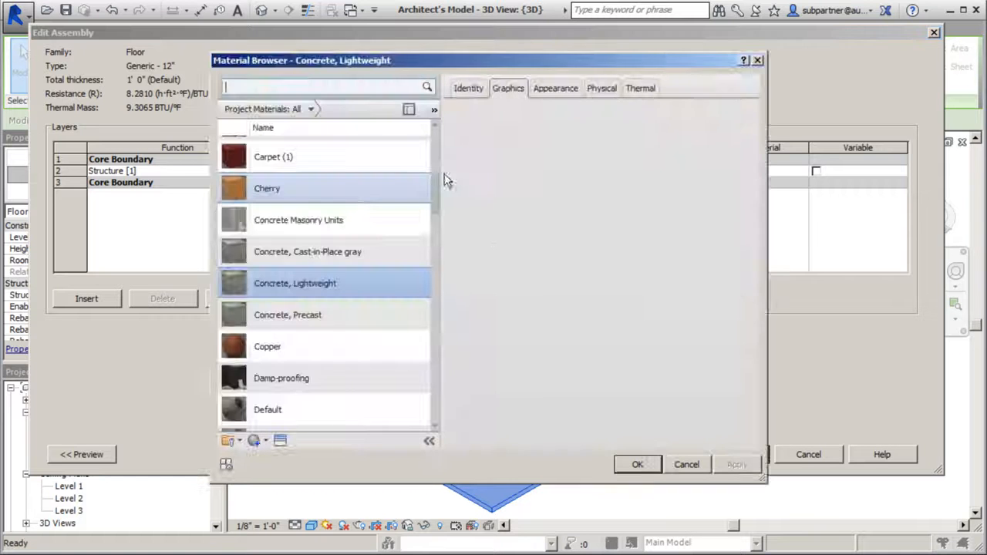
pyautogui.click(607, 90)
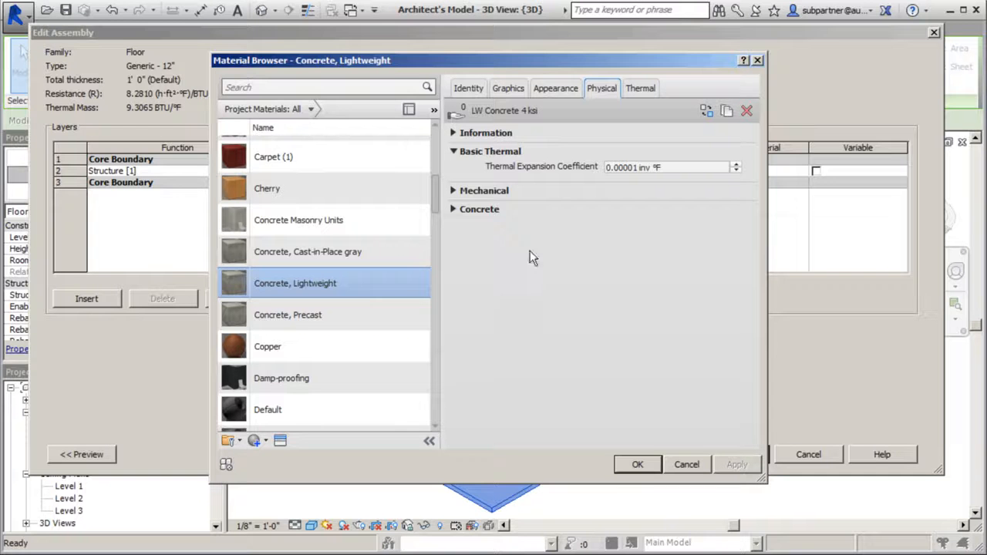
pyautogui.click(453, 209)
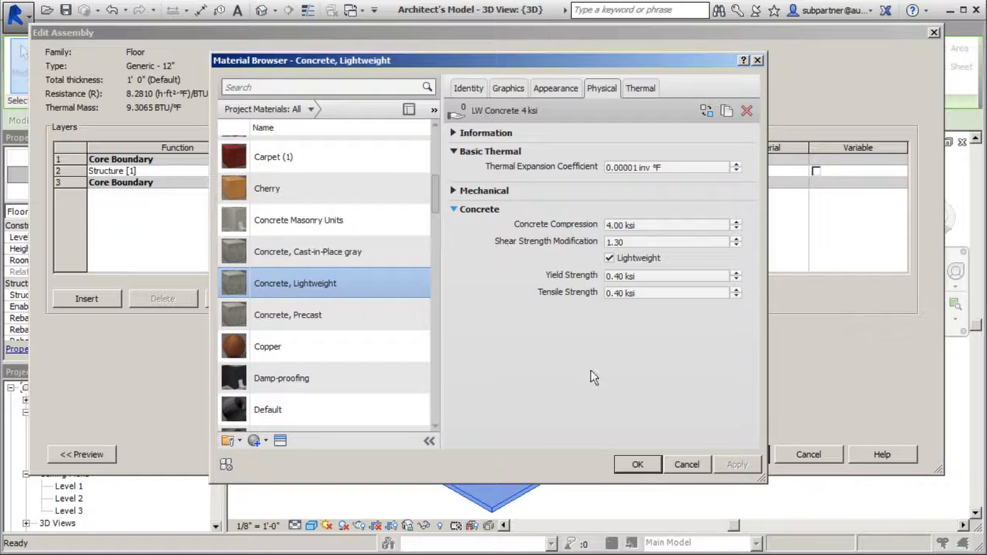
pyautogui.click(636, 465)
pyautogui.click(737, 454)
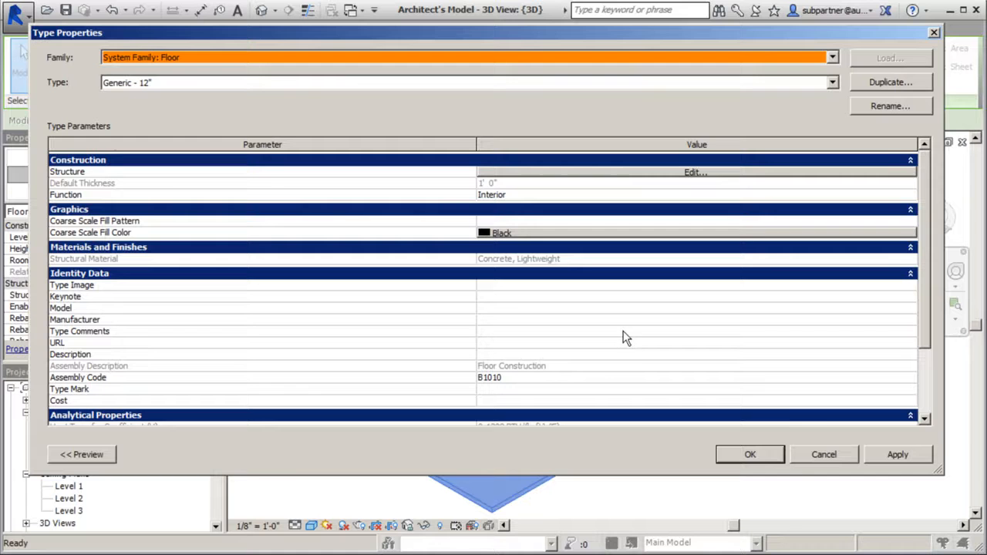
pyautogui.click(880, 455)
pyautogui.click(750, 455)
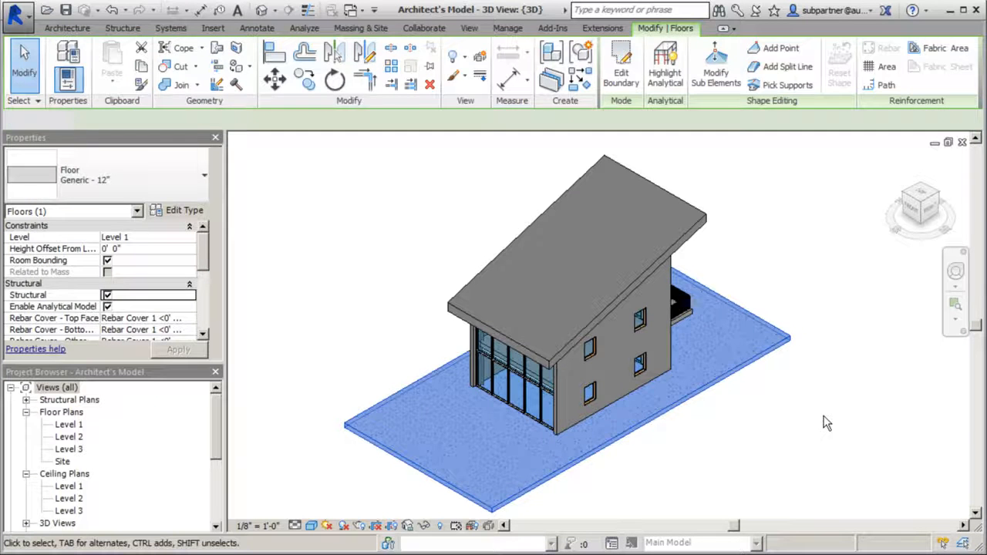
pyautogui.click(825, 422)
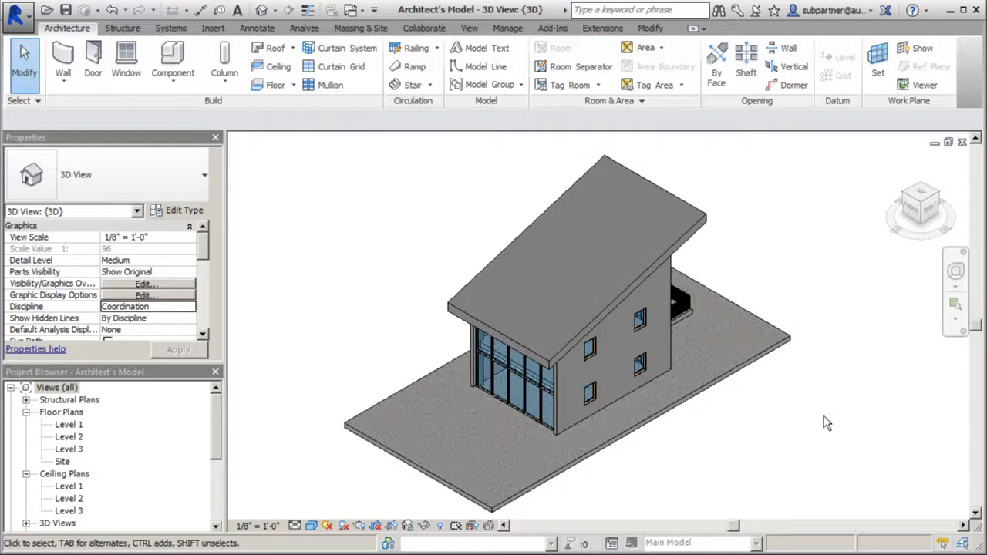
# Step: Make the Level 2 floor slab with the balcony Structural
pyautogui.moveTo(729, 443); pyautogui.dragTo(658, 392, button='middle')
pyautogui.scroll(4, 658, 391)
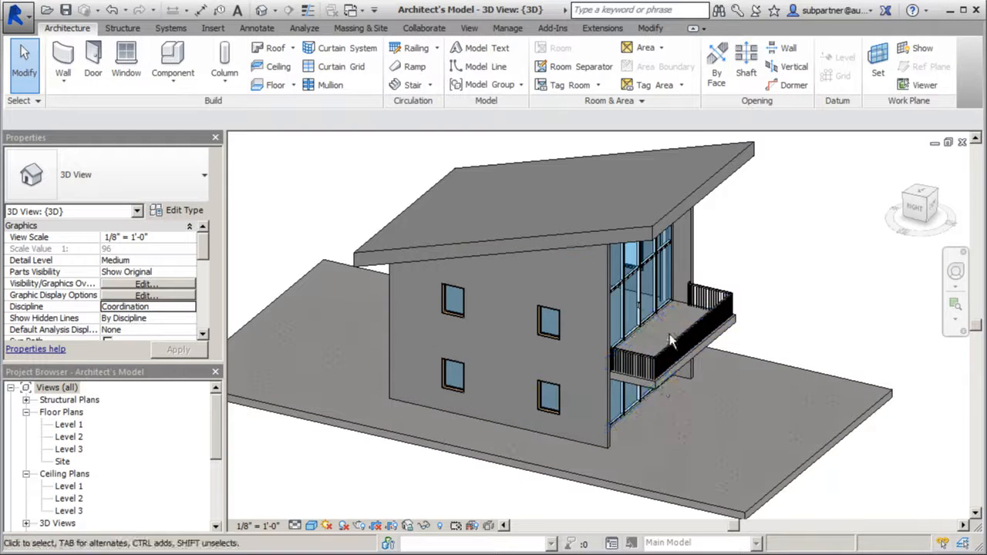
pyautogui.click(702, 351)
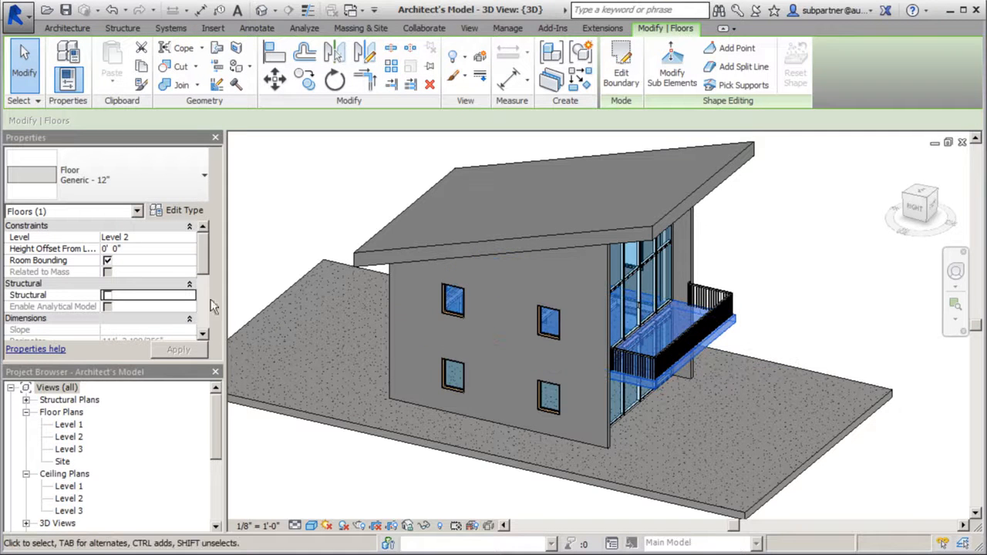
pyautogui.moveTo(205, 243)
pyautogui.mouseDown()
pyautogui.moveTo(207, 308)
pyautogui.moveTo(207, 244)
pyautogui.mouseUp()
pyautogui.click(107, 296)
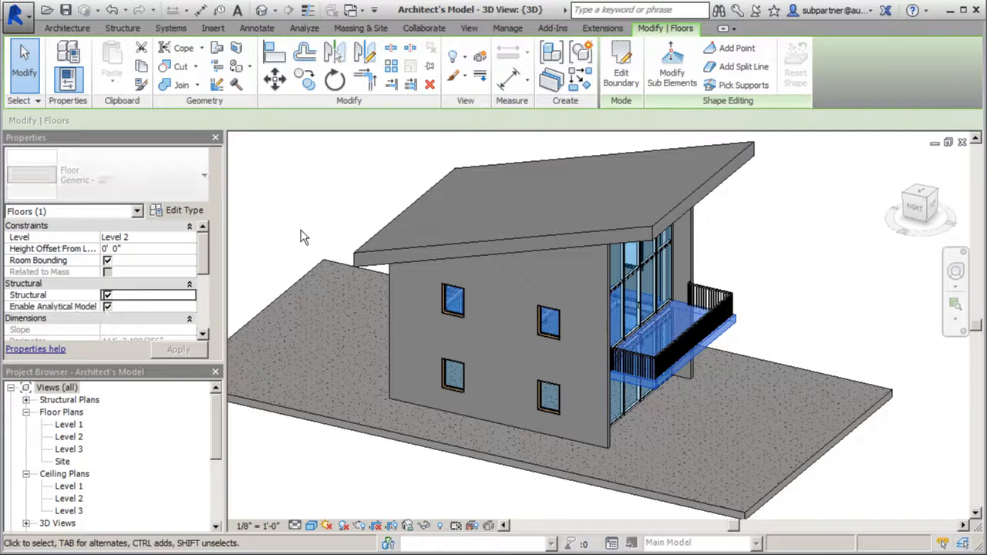
pyautogui.click(275, 172)
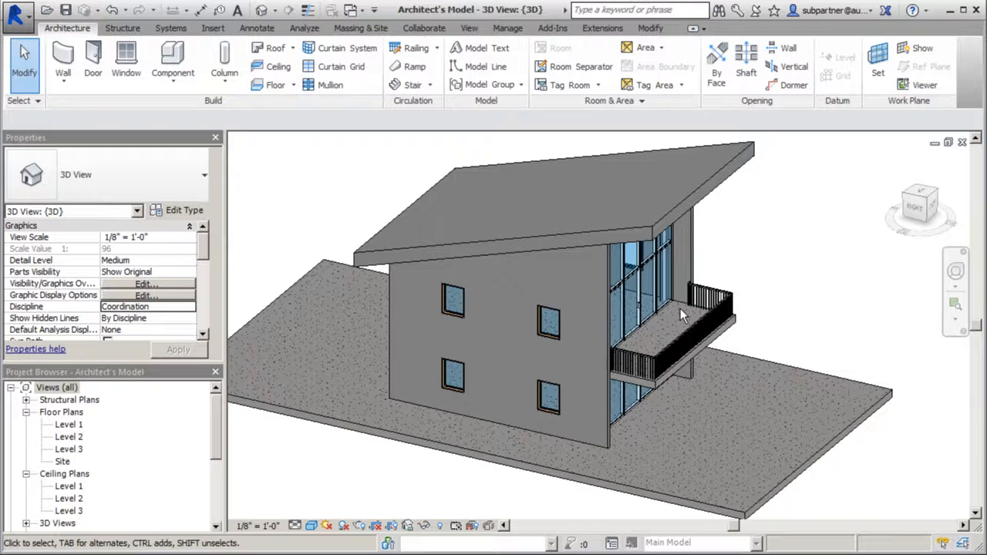
# Step: Check the structure layer's material and its physical properties in the Level 2 floor's type assembly
pyautogui.click(660, 390)
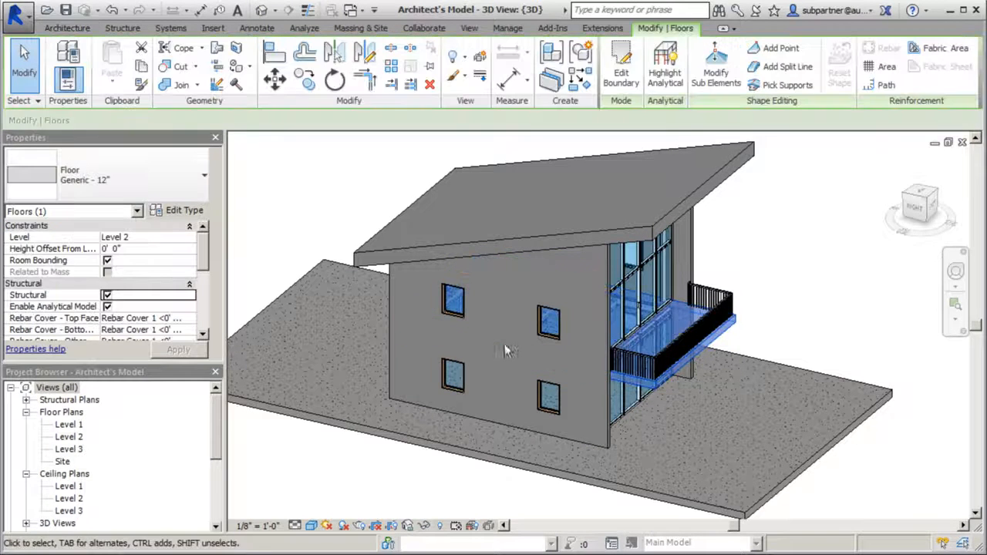
pyautogui.click(199, 215)
pyautogui.click(659, 177)
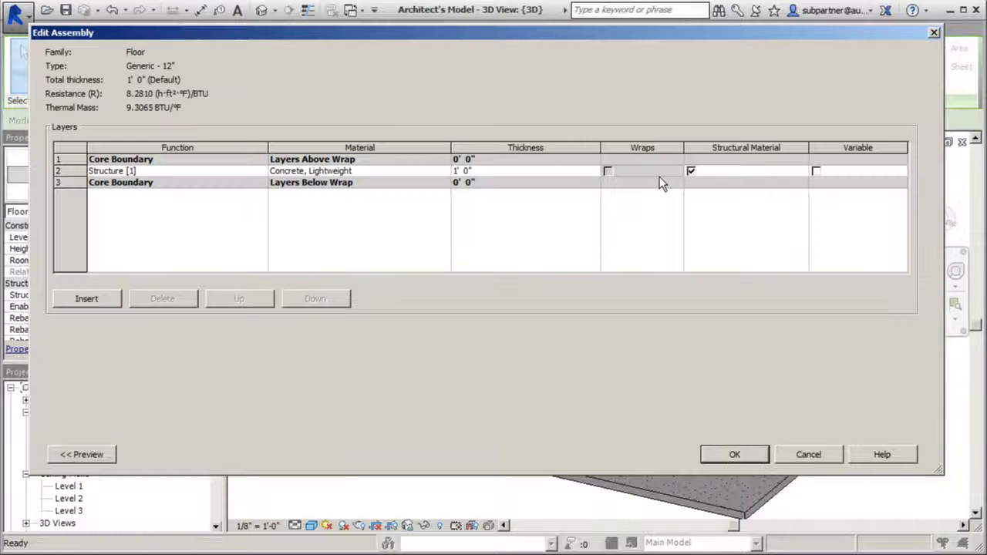
pyautogui.click(444, 172)
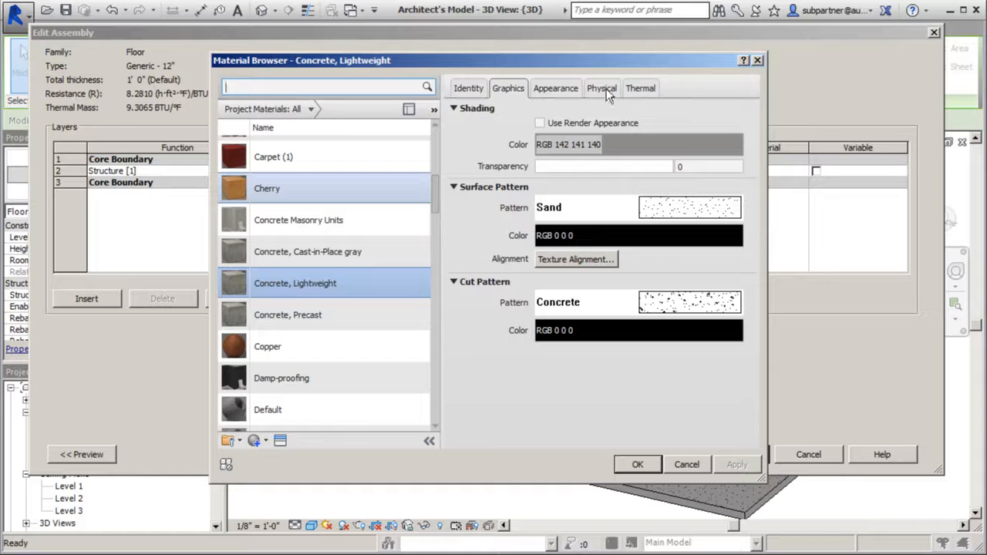
pyautogui.click(600, 87)
pyautogui.click(757, 60)
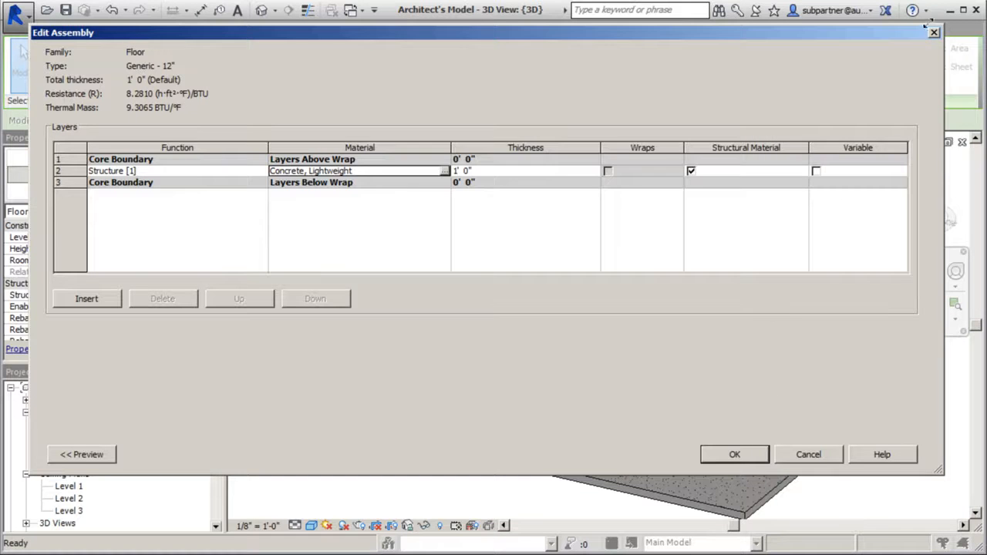
pyautogui.click(933, 33)
pyautogui.click(890, 454)
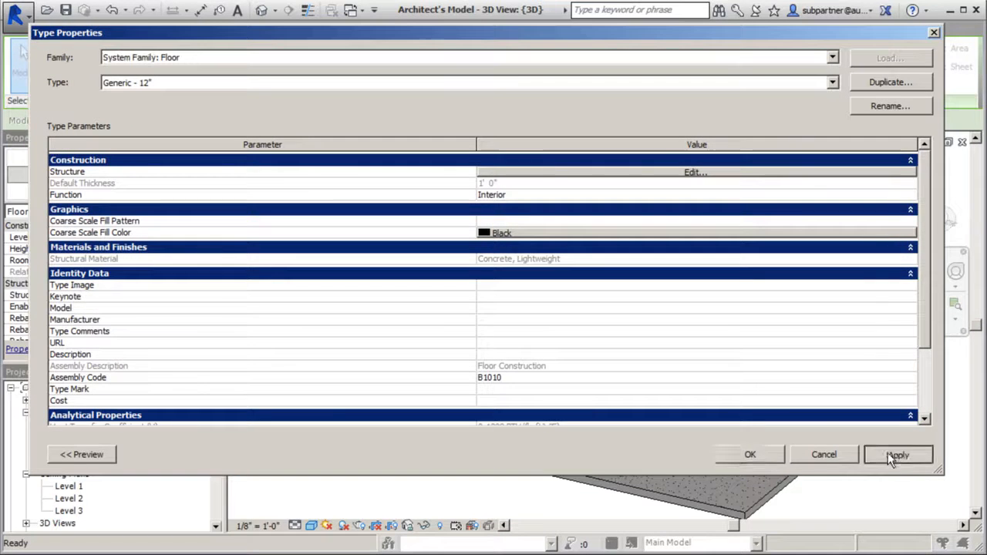
pyautogui.click(750, 455)
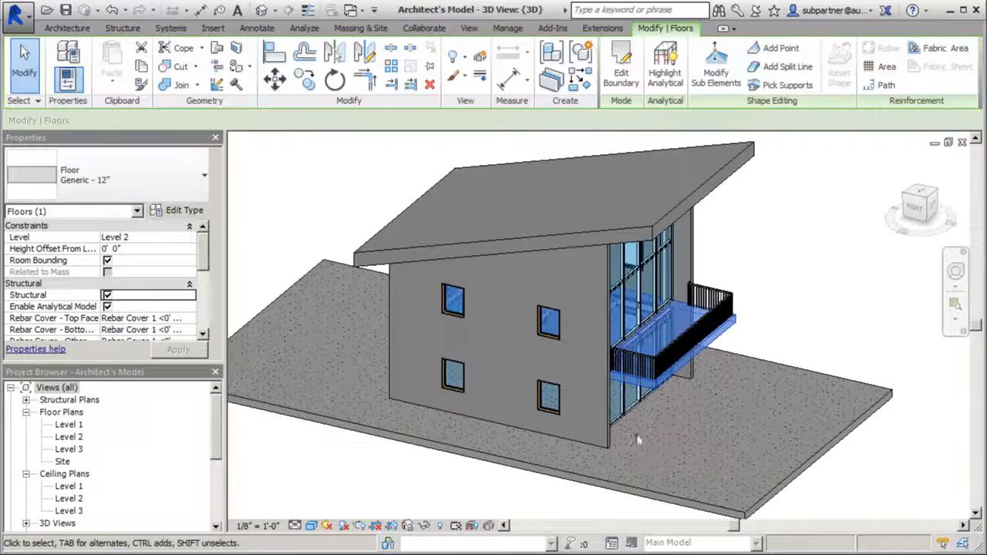
pyautogui.click(798, 325)
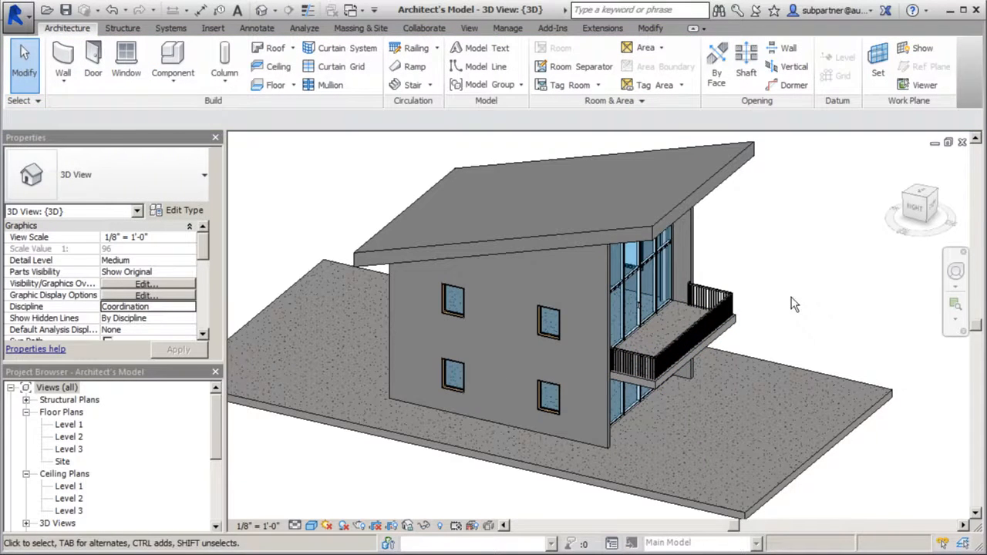
# Step: Change the work plane of the structural beam system beneath the Level 2 floor to Level : Level 2
pyautogui.keyDown('shift'); pyautogui.moveTo(774, 295); pyautogui.dragTo(603, 204, button='middle'); pyautogui.keyUp('shift')
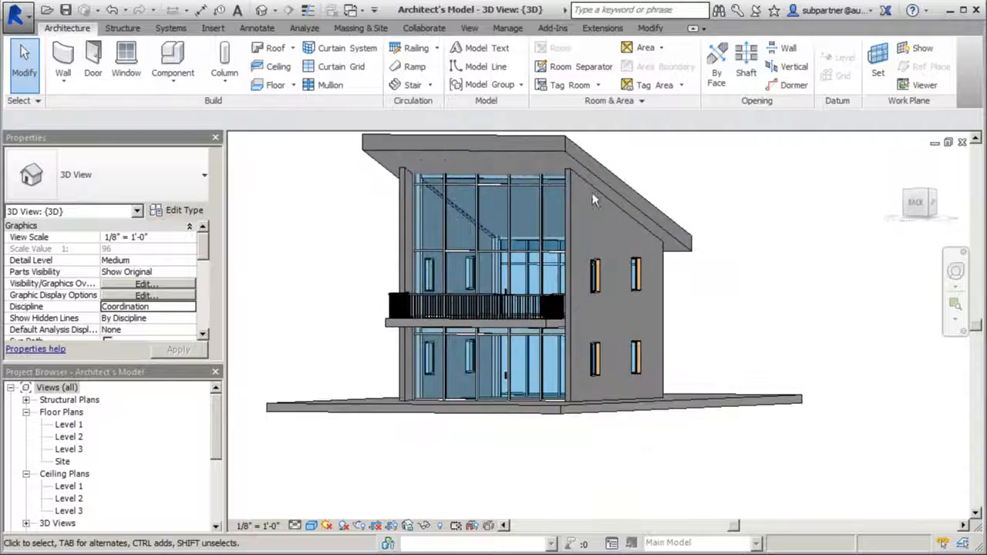
pyautogui.keyDown('shift'); pyautogui.moveTo(729, 330); pyautogui.dragTo(736, 304, button='middle'); pyautogui.keyUp('shift')
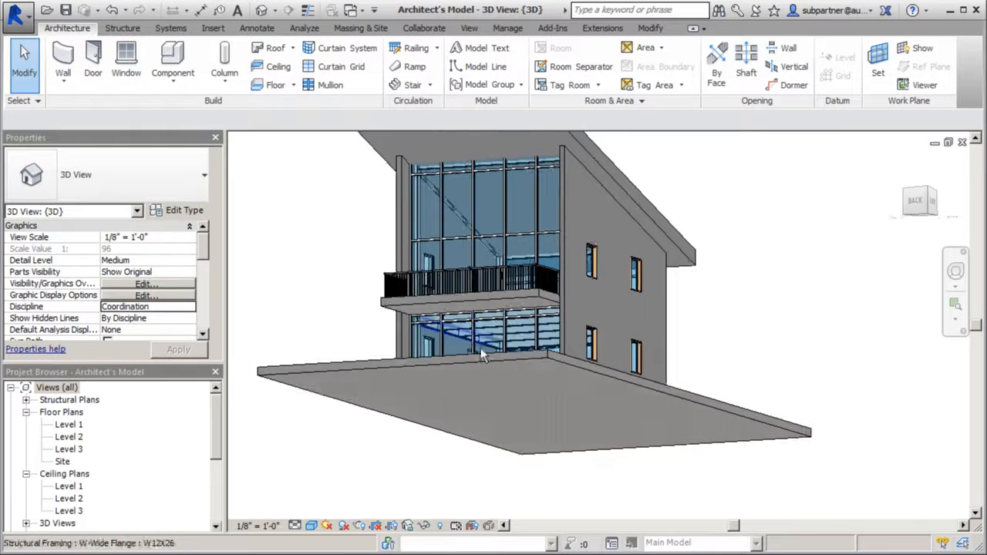
pyautogui.scroll(3, 487, 353)
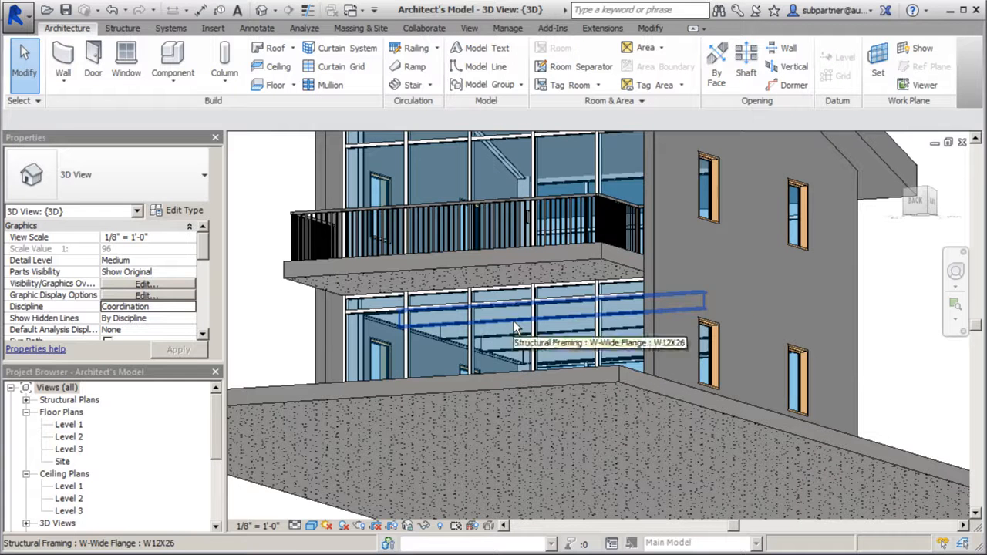
pyautogui.press('Tab')
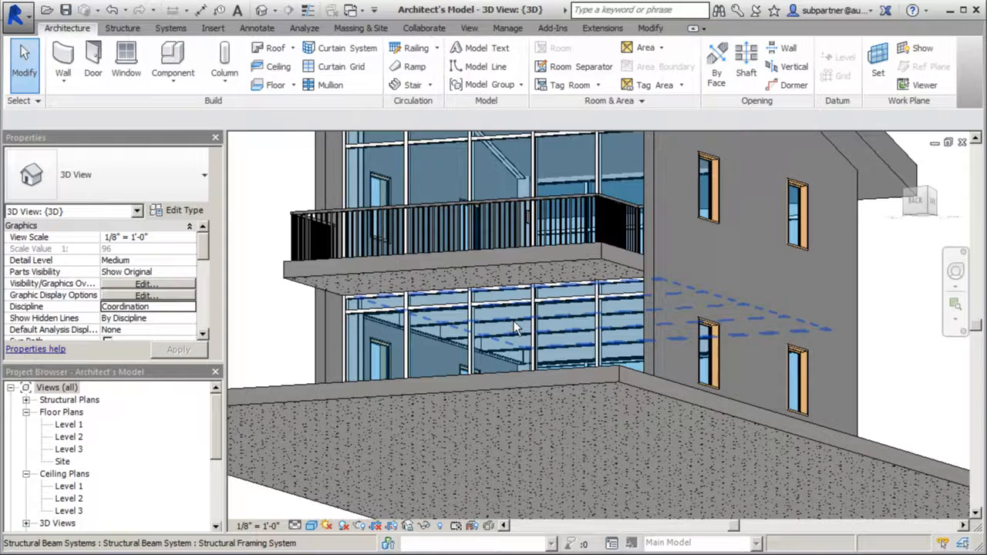
pyautogui.click(513, 321)
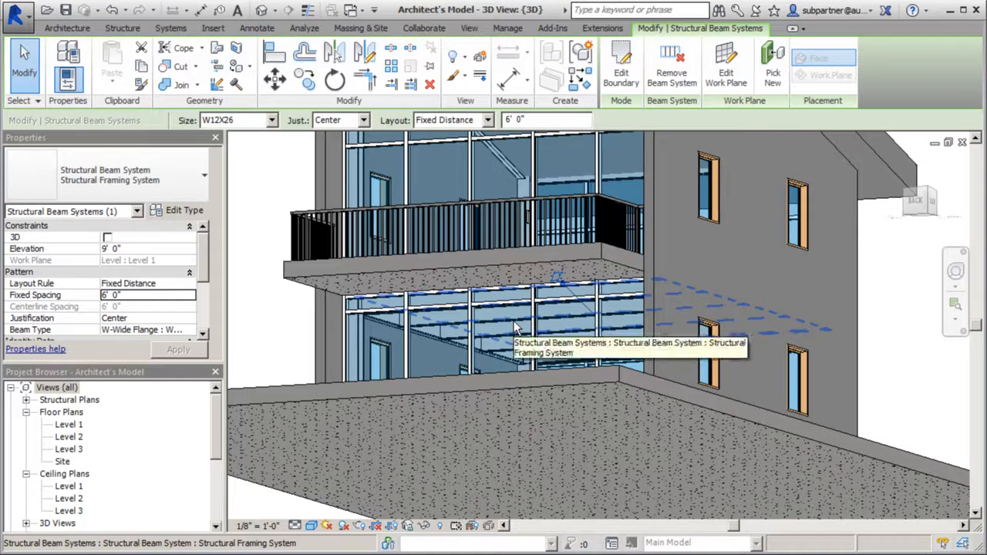
pyautogui.moveTo(202, 251)
pyautogui.mouseDown()
pyautogui.moveTo(204, 279)
pyautogui.moveTo(216, 247)
pyautogui.mouseUp()
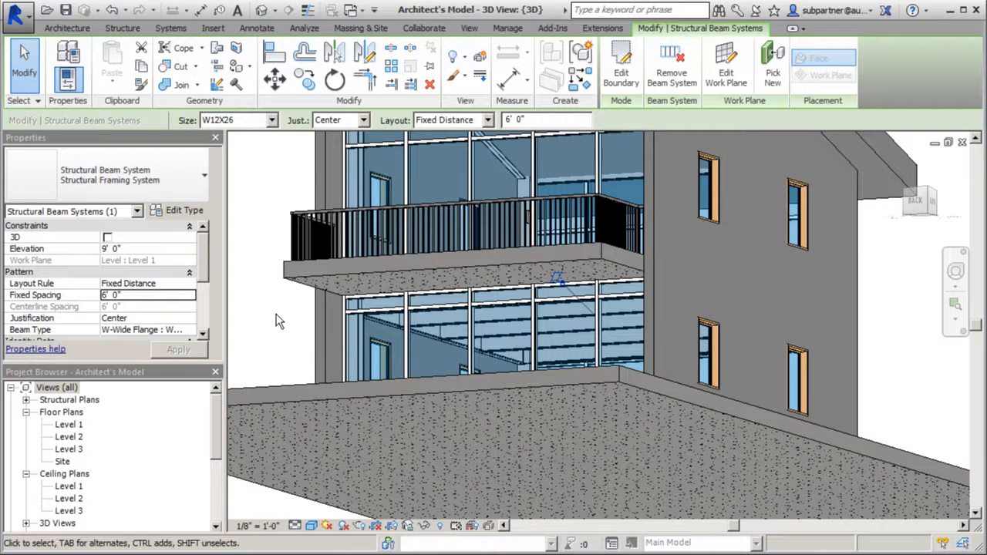
pyautogui.click(725, 71)
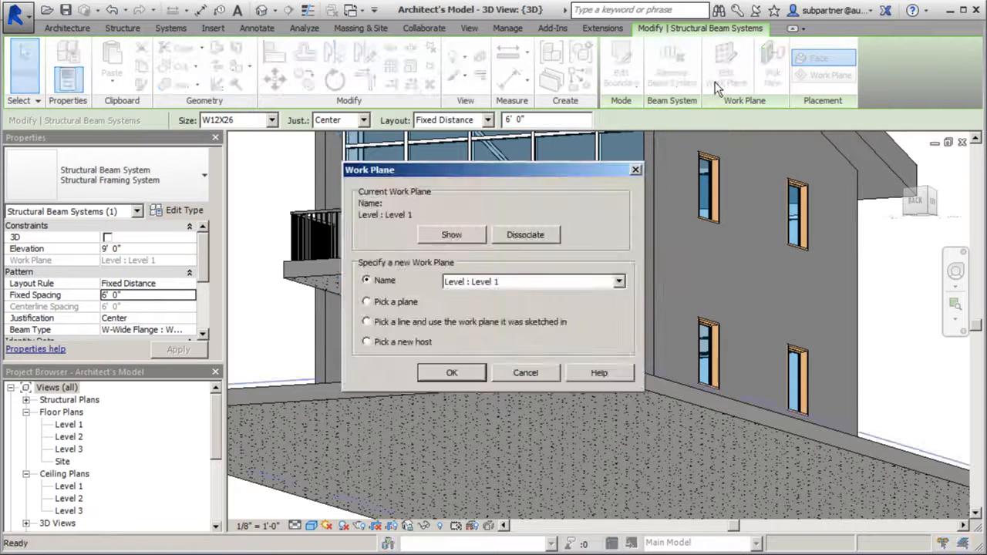
pyautogui.click(618, 282)
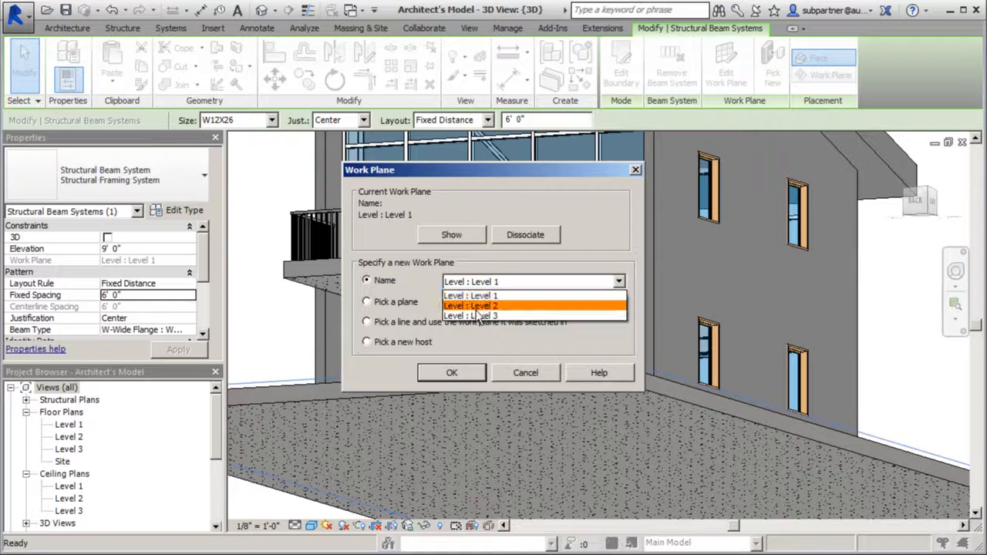
pyautogui.click(477, 307)
pyautogui.moveTo(472, 176); pyautogui.dragTo(909, 200)
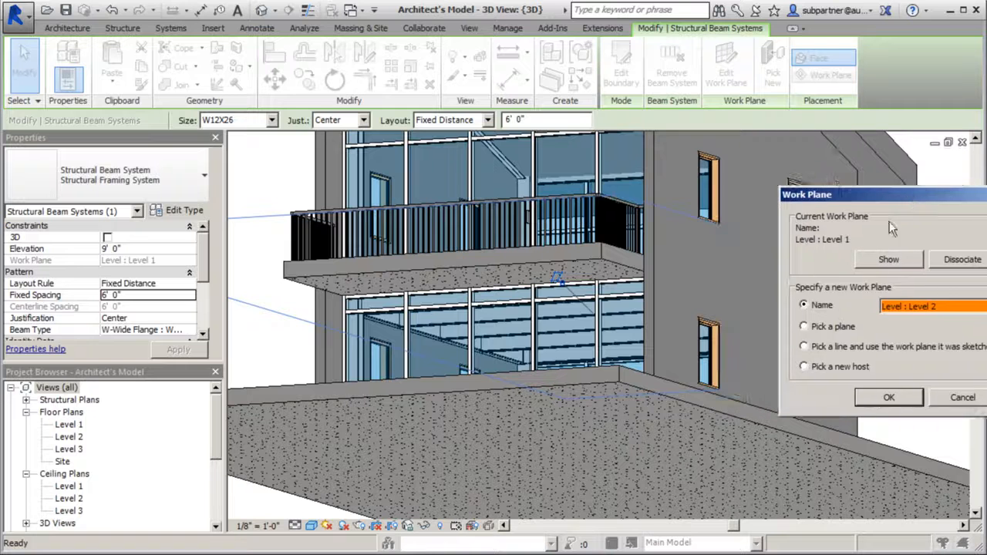
pyautogui.click(879, 398)
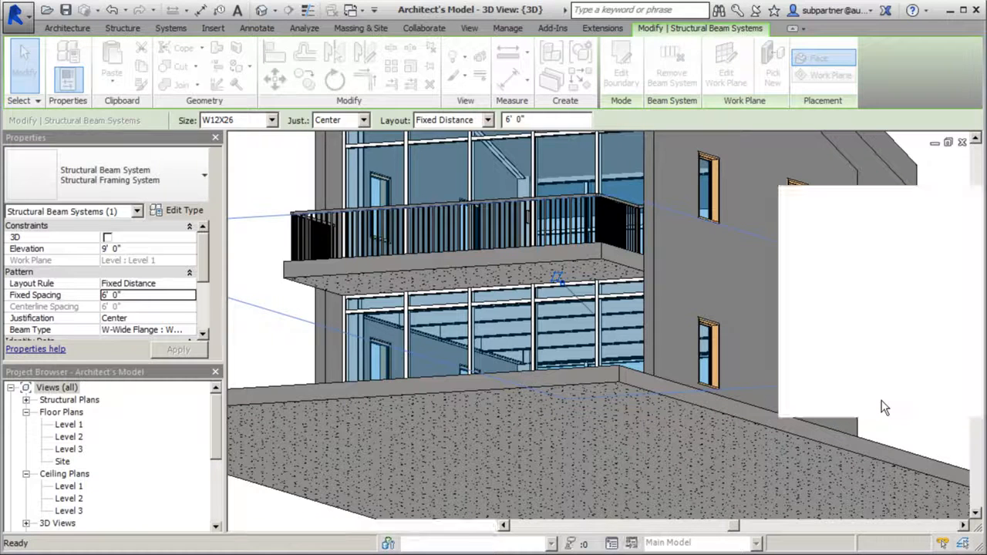
# Step: Set the elevation of the structural beam system to -1' 0" relative to Level 2, and clear the selection
pyautogui.keyDown('shift'); pyautogui.moveTo(655, 393); pyautogui.dragTo(417, 420, button='middle'); pyautogui.keyUp('shift')
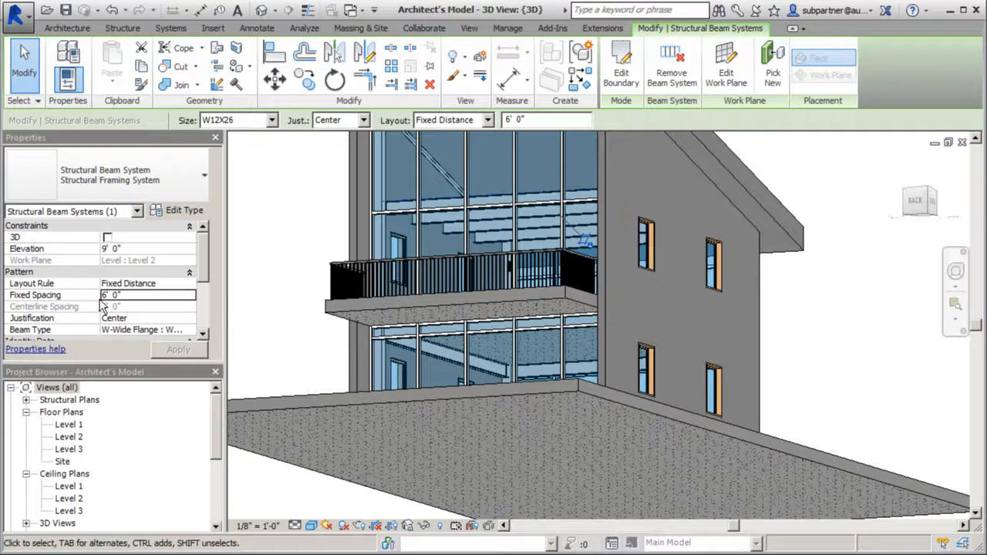
pyautogui.click(128, 251)
pyautogui.doubleClick(128, 250)
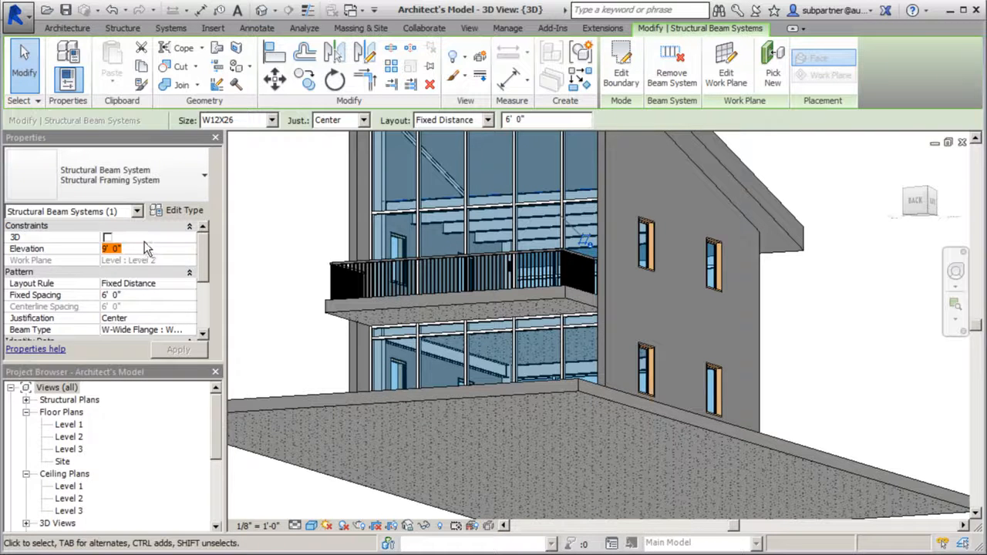
pyautogui.press('BackSpace')
pyautogui.click(187, 349)
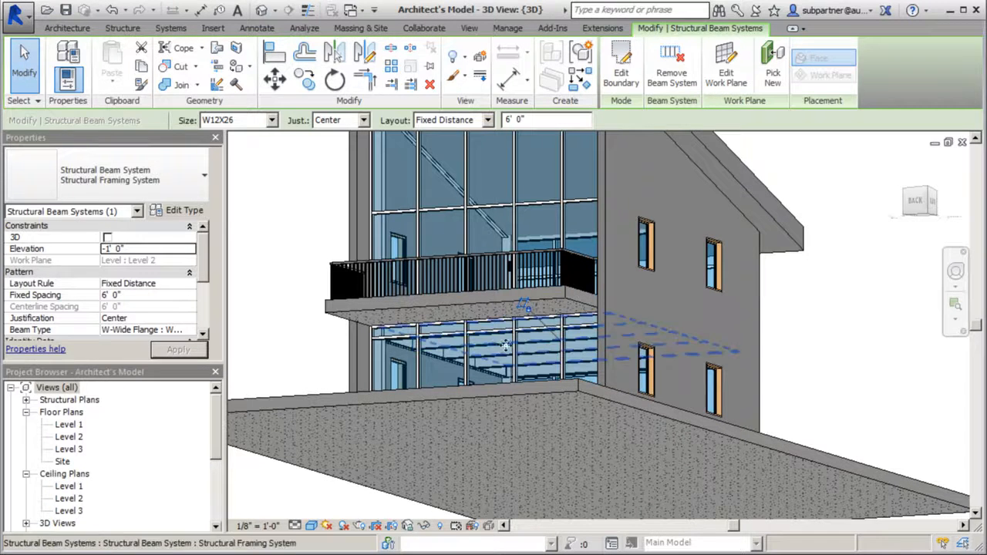
pyautogui.scroll(-3, 526, 395)
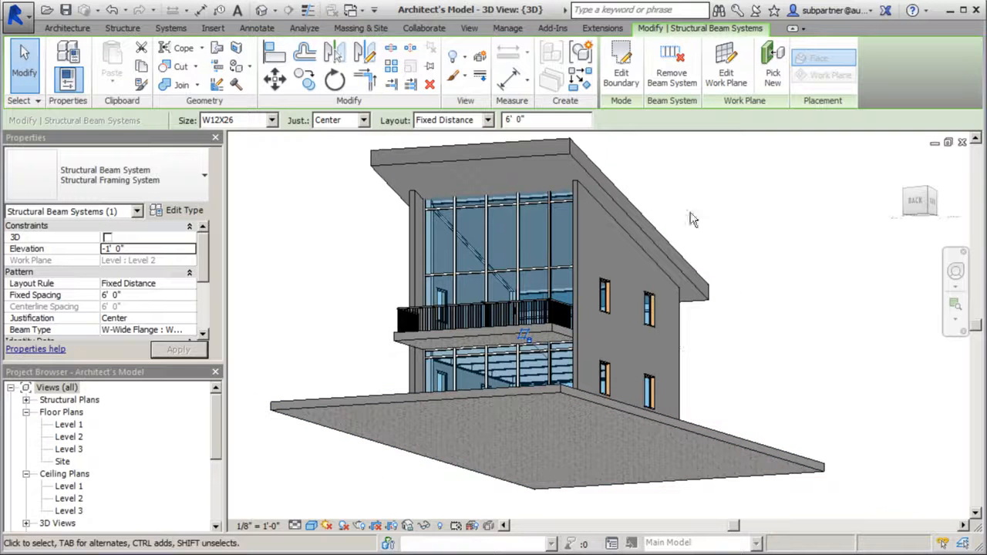
pyautogui.click(323, 248)
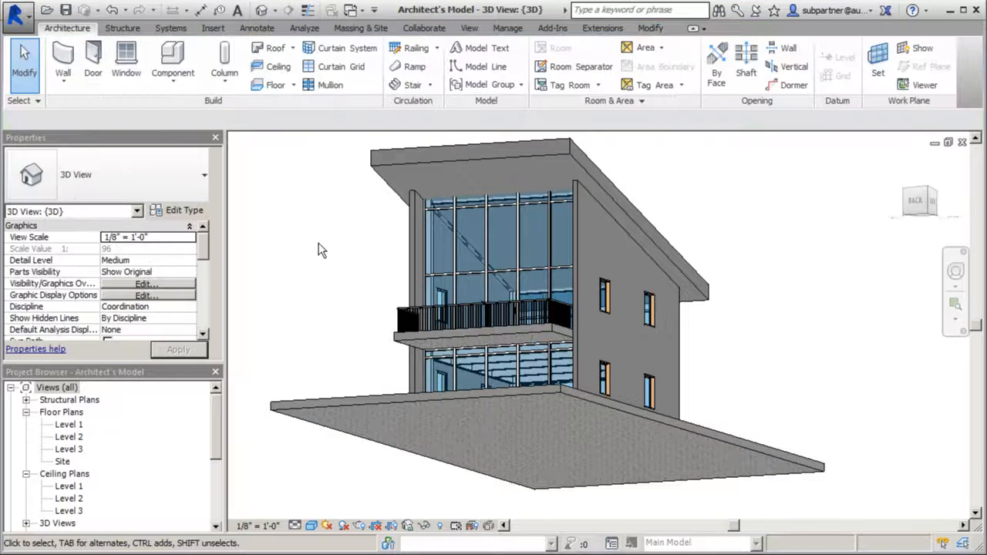
# Step: Save the Architect's Model project with the beam system and structural changes
pyautogui.click(16, 14)
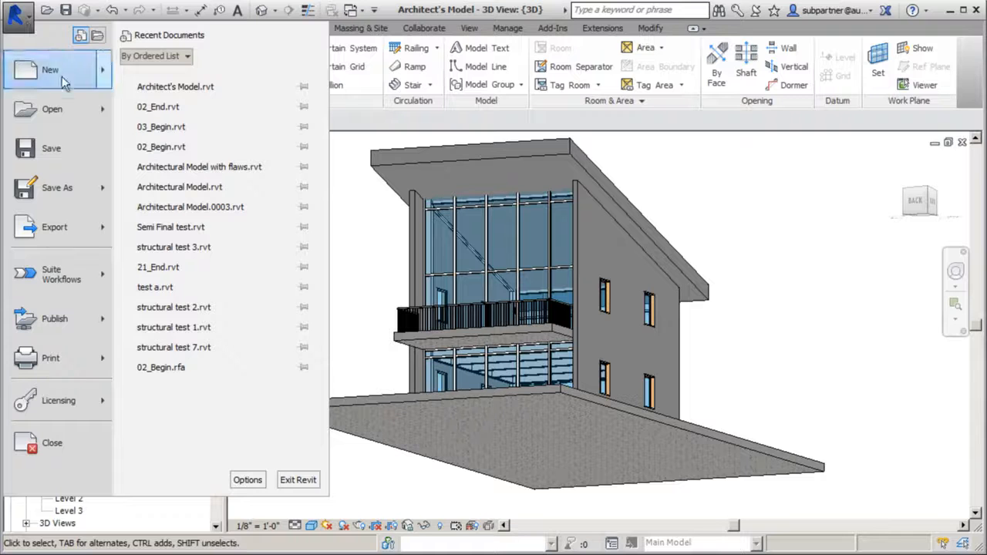
pyautogui.click(48, 148)
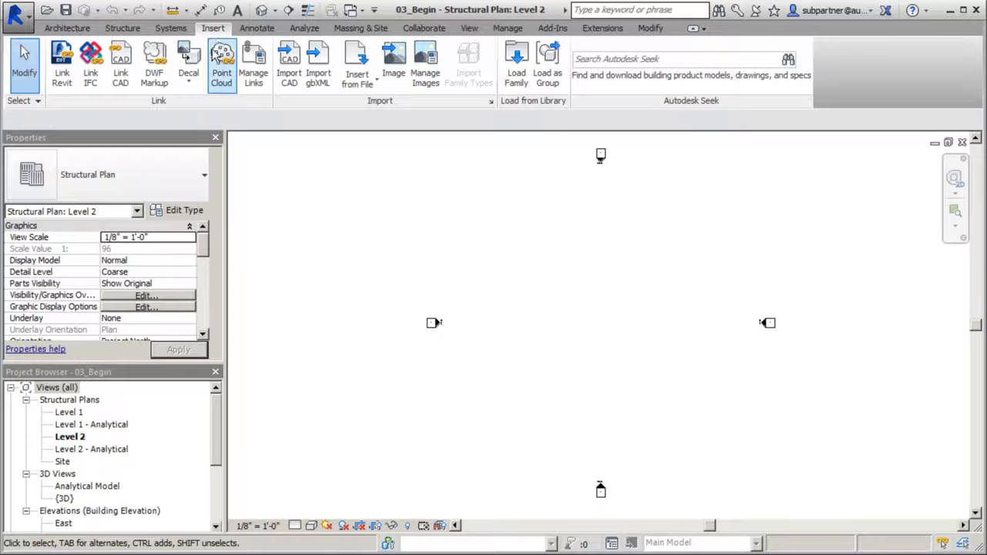
pyautogui.click(68, 75)
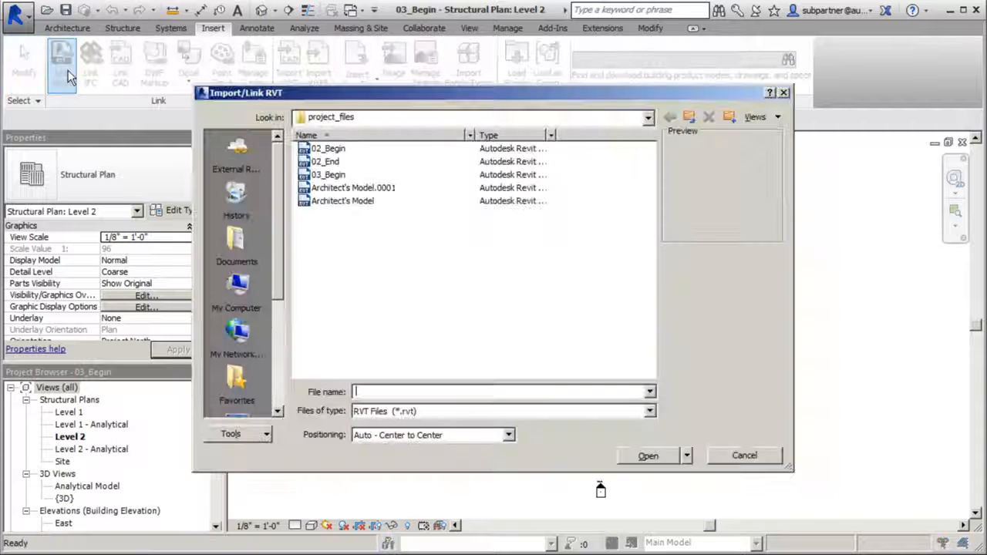
pyautogui.click(785, 93)
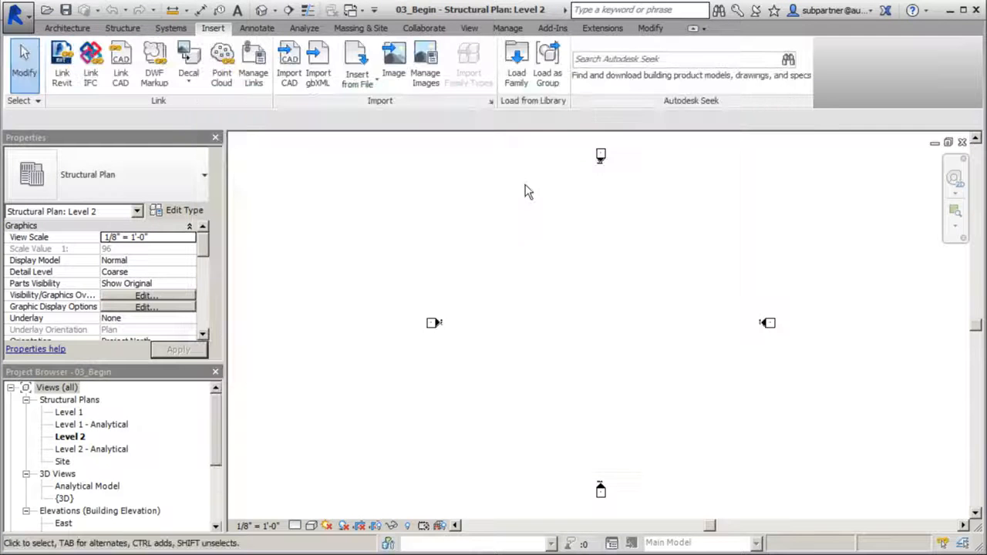
pyautogui.hotkey('ctrl', 'Tab')
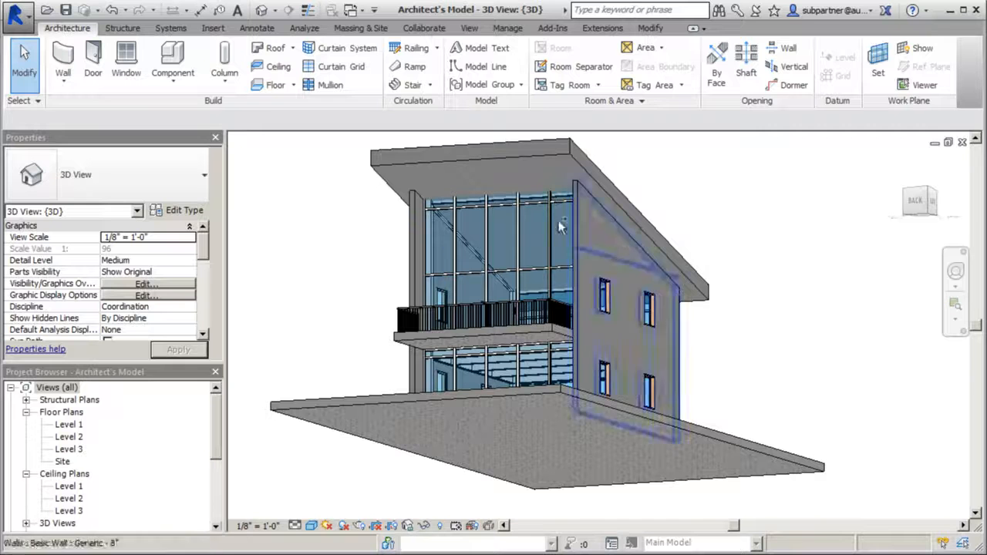
# Step: Save the Architect's Model project again before linking it
pyautogui.click(17, 14)
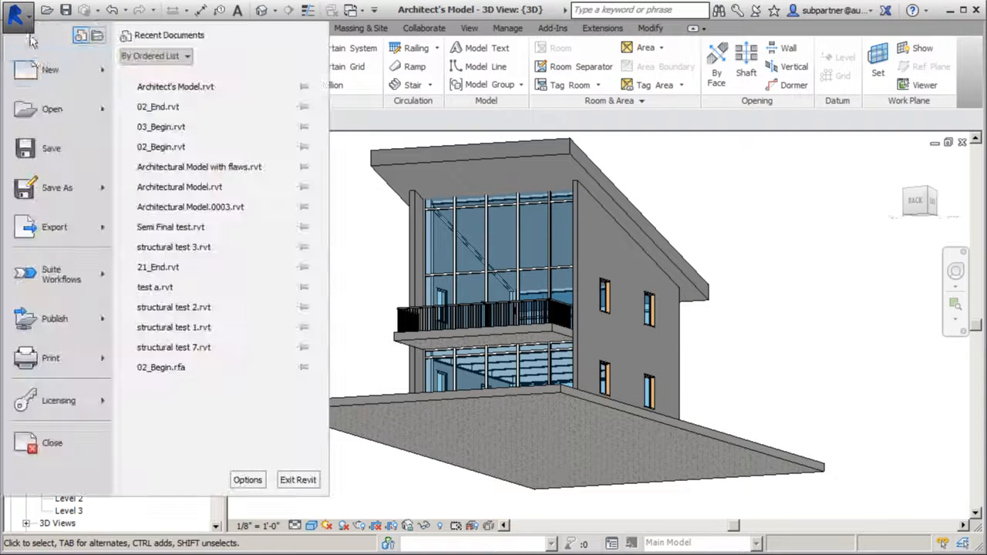
pyautogui.click(54, 151)
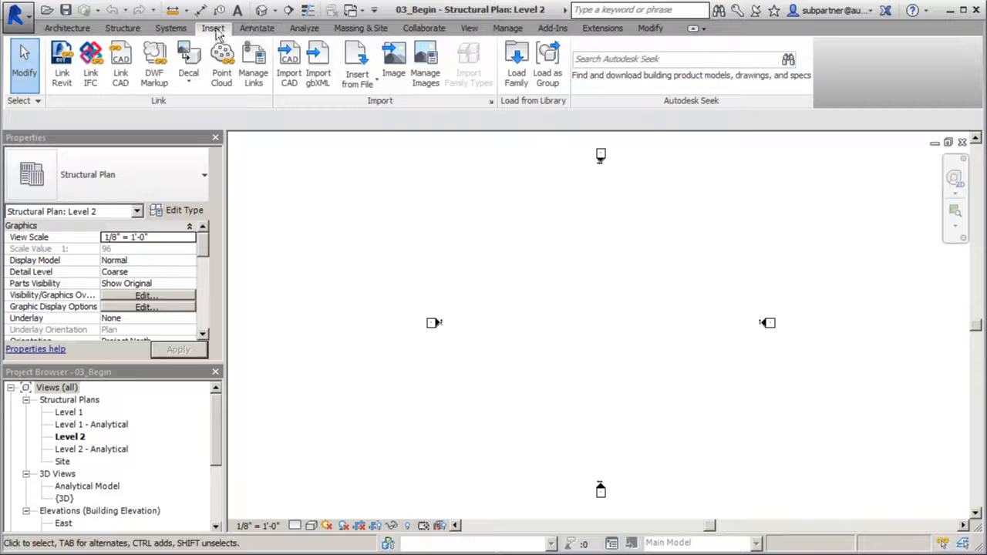
# Step: Link the Architect's Model file into the 03_Begin project with Auto - Center to Center positioning, and inspect the link in the default 3D view
pyautogui.click(73, 80)
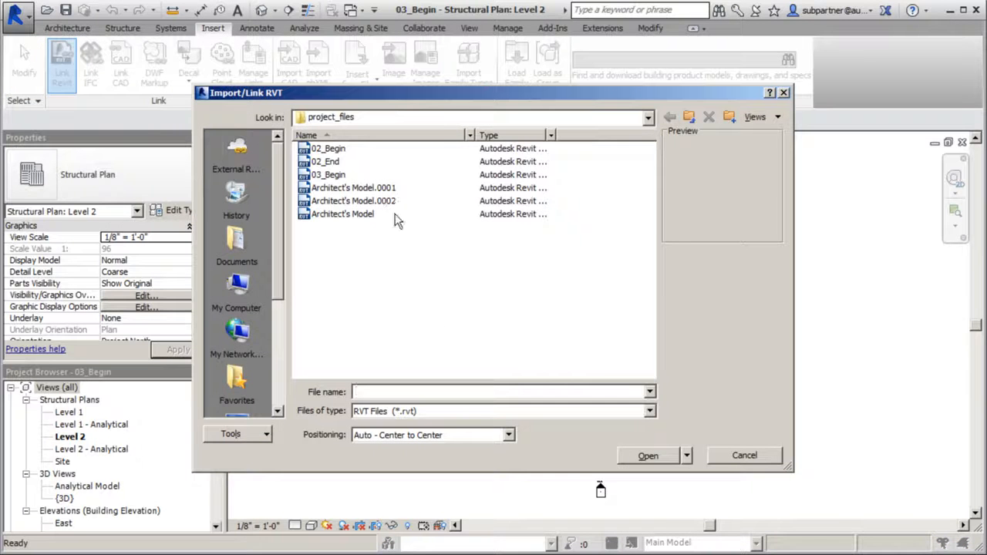
pyautogui.click(333, 214)
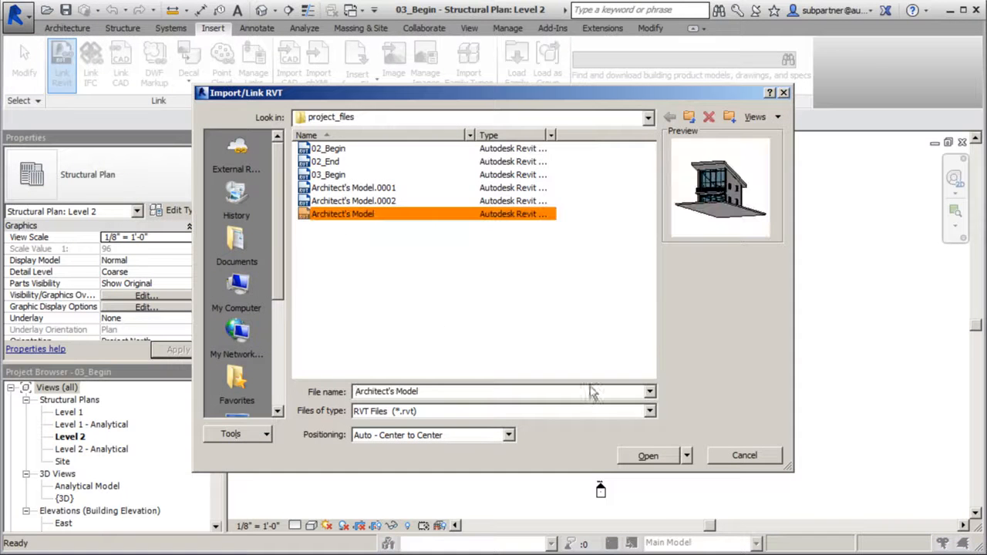
pyautogui.click(649, 456)
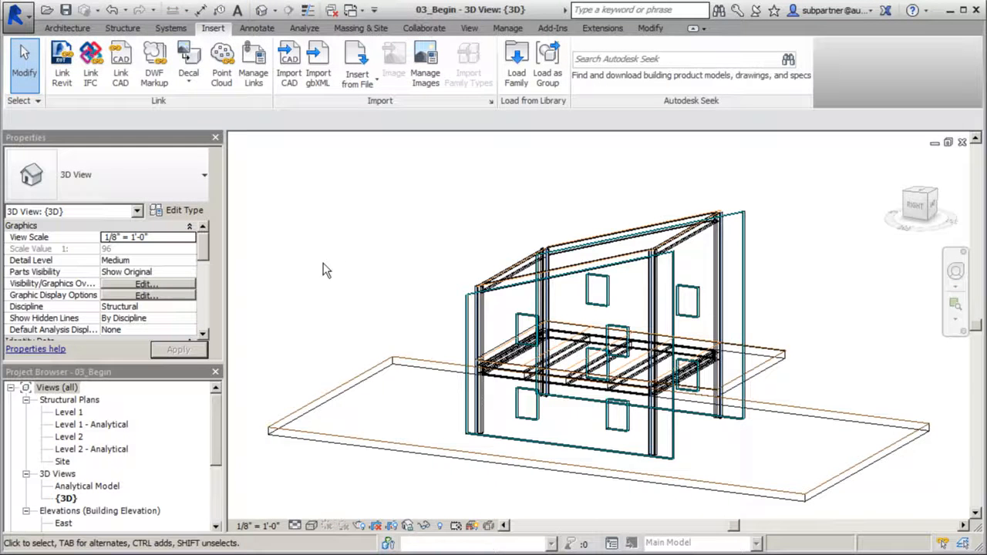
pyautogui.scroll(-2, 466, 373)
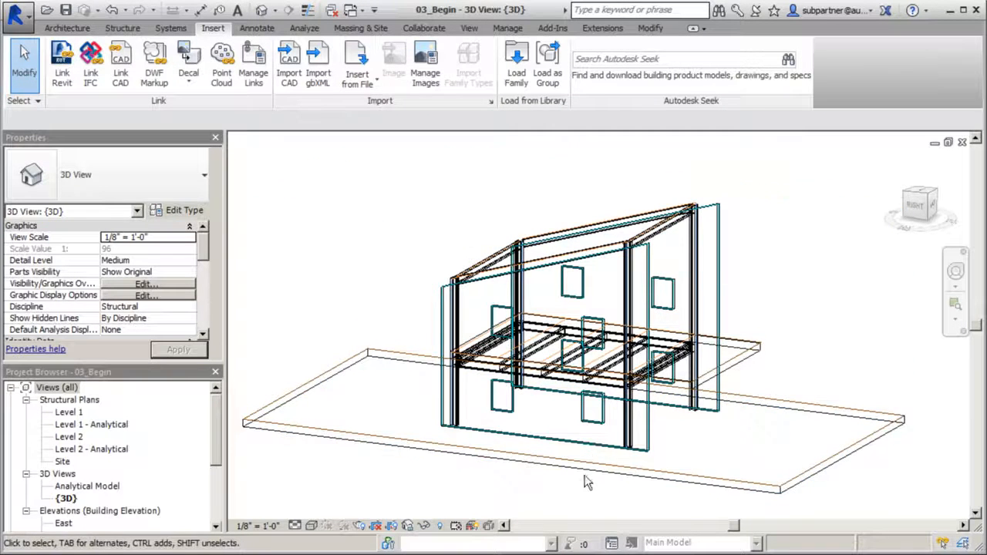
pyautogui.scroll(3, 570, 494)
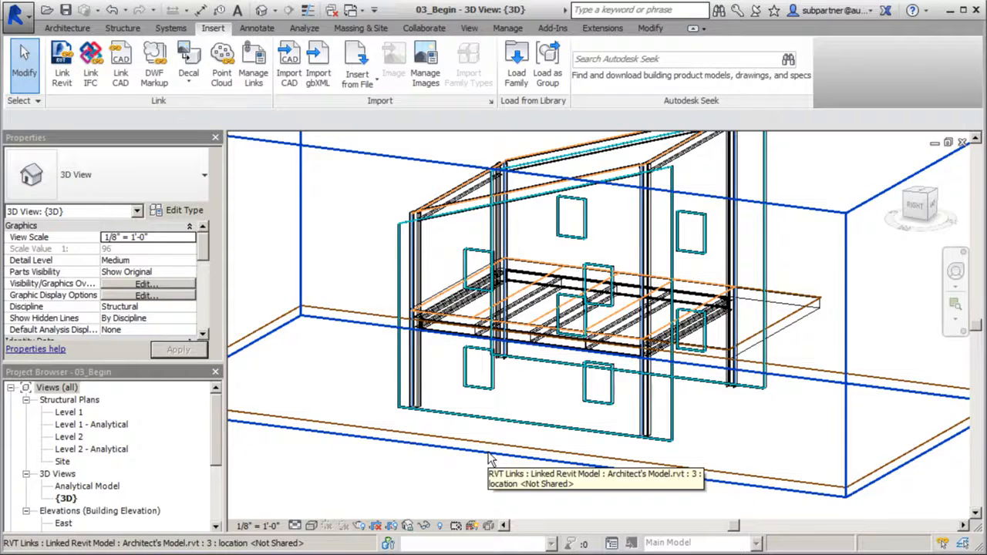
pyautogui.scroll(-3, 489, 458)
pyautogui.scroll(-2, 486, 440)
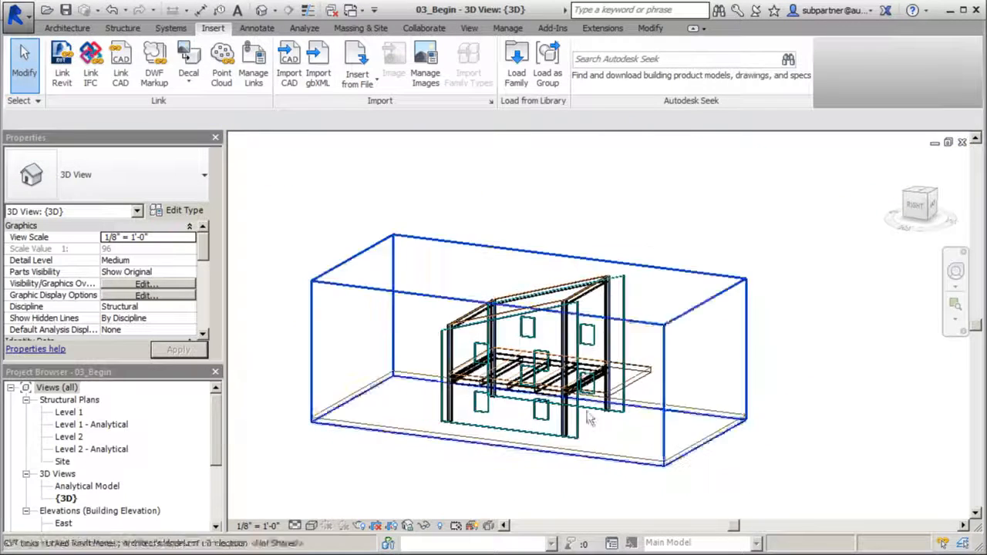